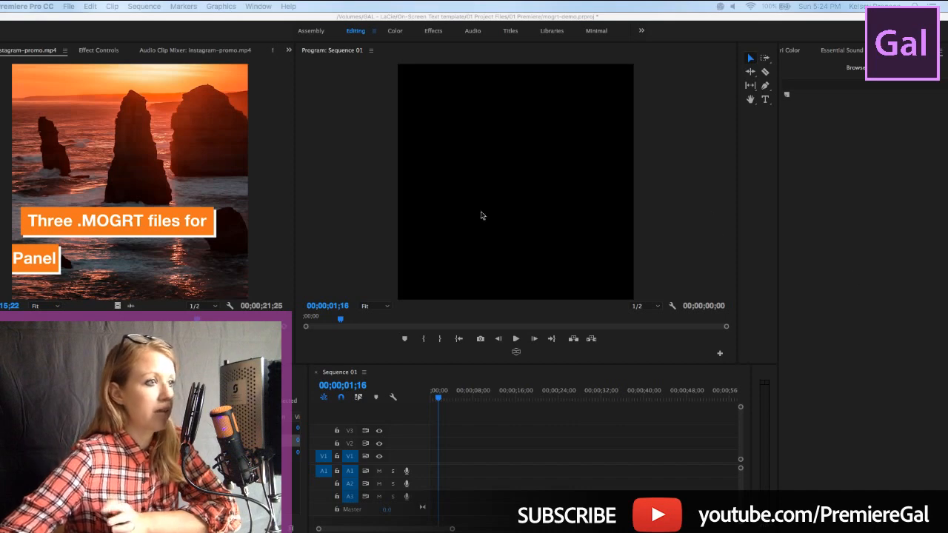
View the instagram-promo.mp4 source clip in a maximized panel, then restore the normal panel layout
{"action": "left_click", "coordinate": [10, 203]}
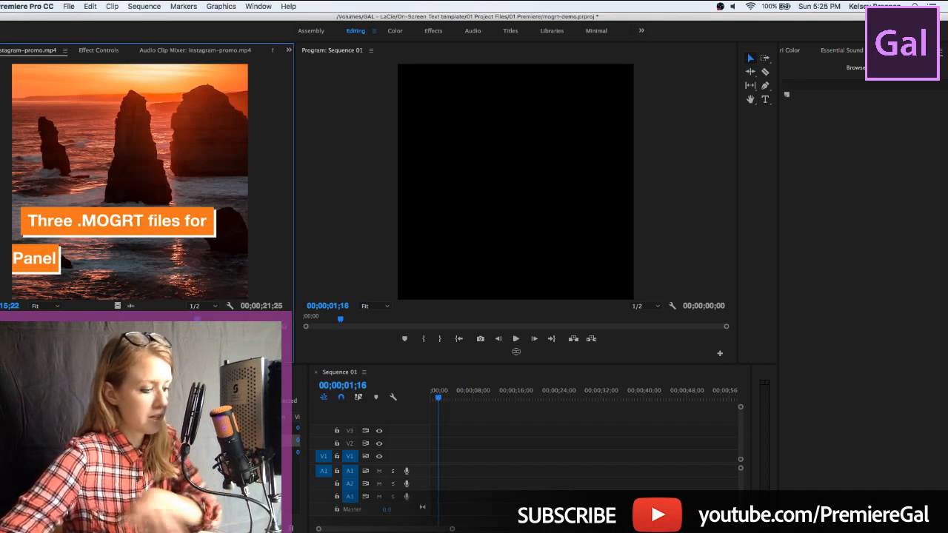
{"action": "key", "text": "grave"}
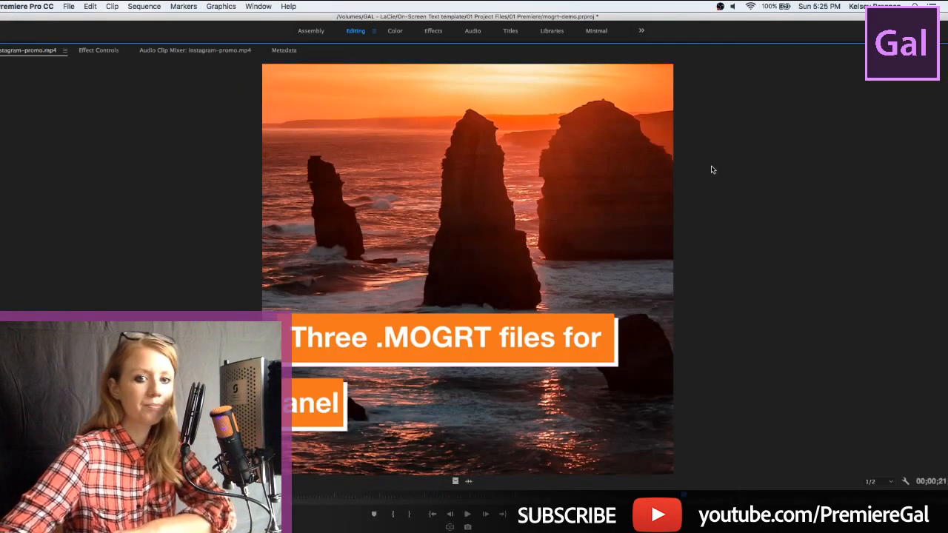
{"action": "left_click_drag", "start_coordinate": [226, 20], "coordinate": [258, 10]}
{"action": "left_click", "coordinate": [260, 8]}
{"action": "left_click", "coordinate": [271, 8]}
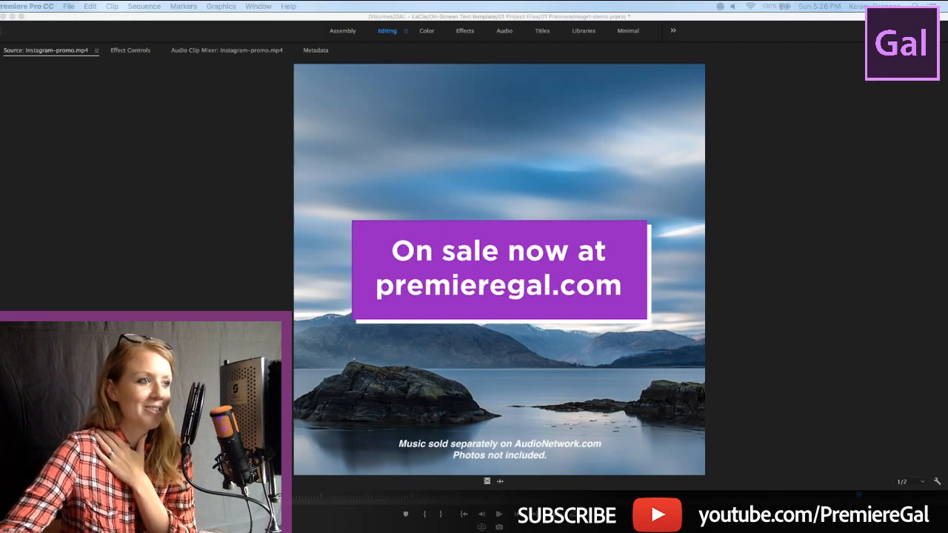
{"action": "left_click", "coordinate": [114, 117]}
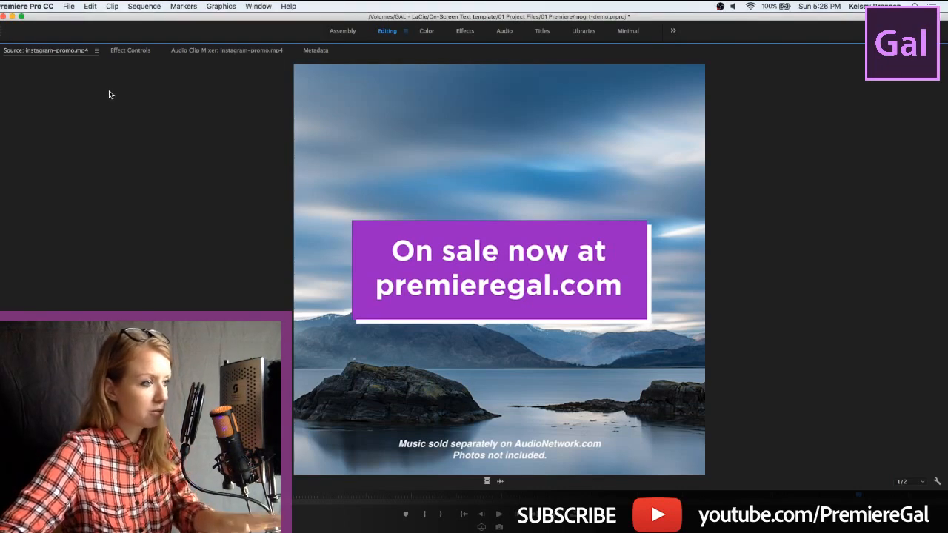
{"action": "key", "text": "grave"}
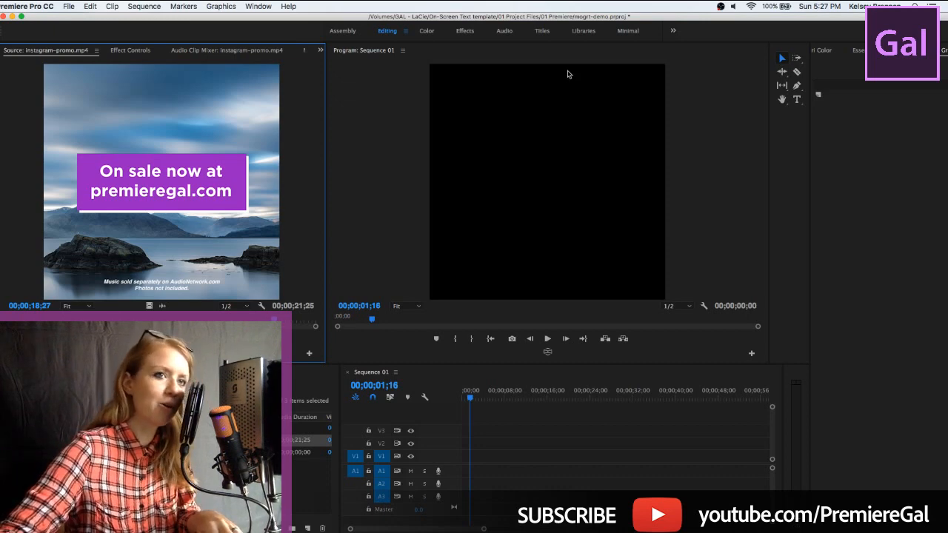
Reposition the application window so the Essential Graphics panel is in view, and zoom in on the Sequence 01 timeline
{"action": "left_click_drag", "start_coordinate": [575, 15], "coordinate": [542, 15]}
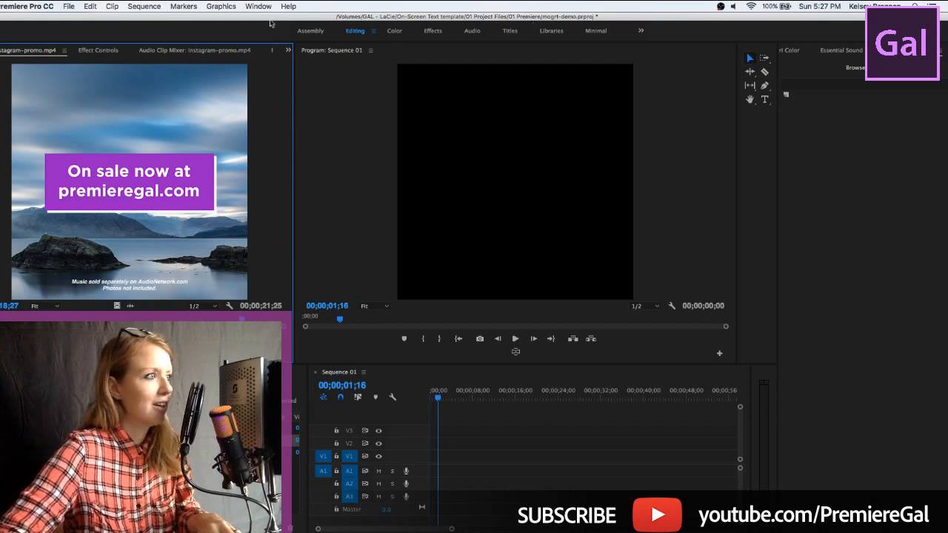
{"action": "left_click_drag", "start_coordinate": [210, 18], "coordinate": [208, 21]}
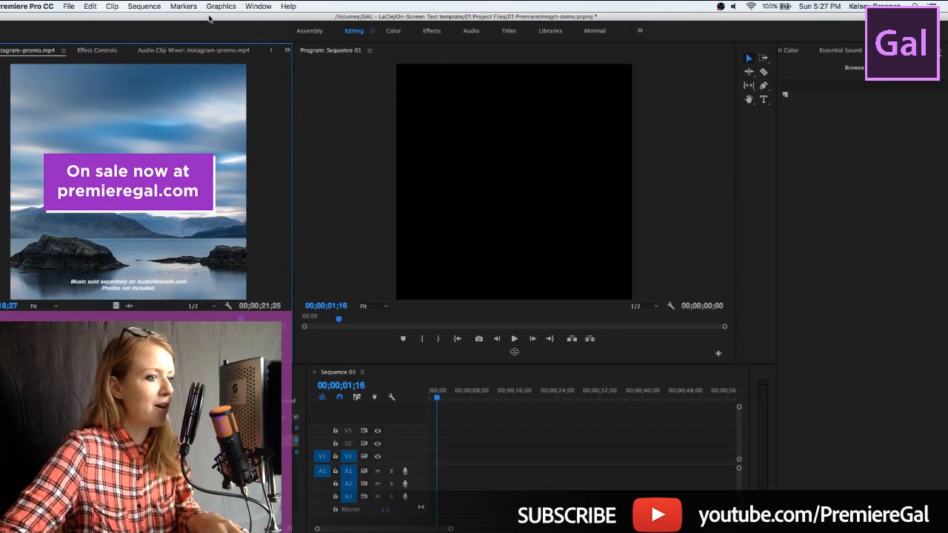
{"action": "left_click_drag", "start_coordinate": [451, 529], "coordinate": [416, 530]}
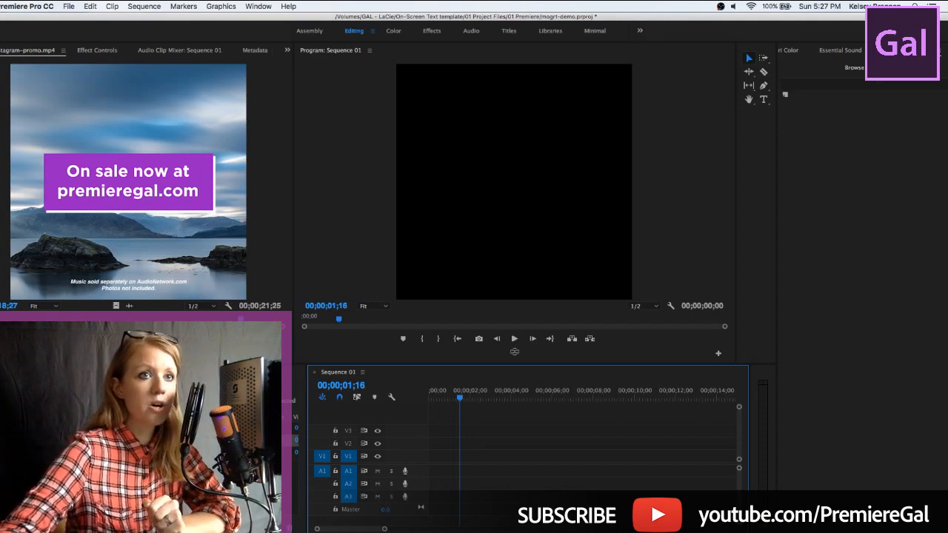
{"action": "left_click_drag", "start_coordinate": [764, 18], "coordinate": [727, 12]}
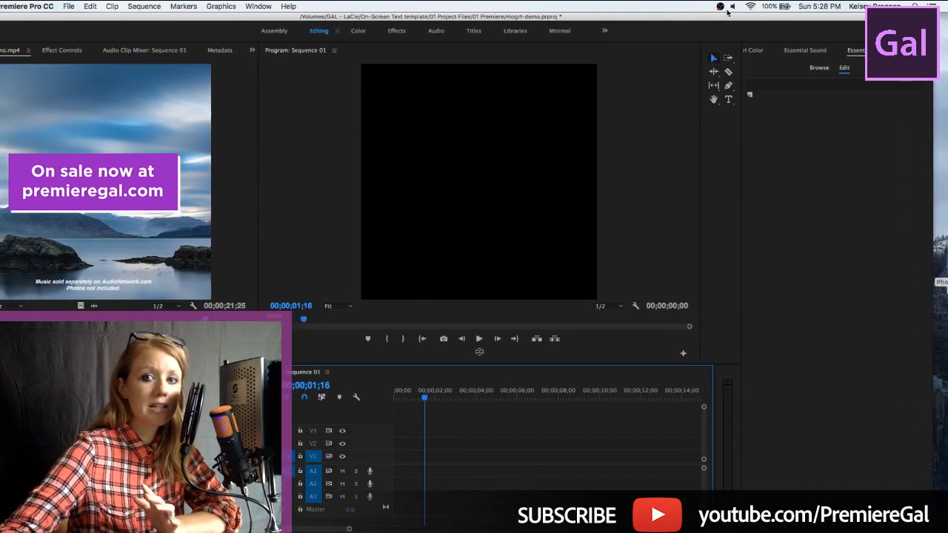
{"action": "left_click", "coordinate": [726, 10]}
{"action": "left_click", "coordinate": [660, 14]}
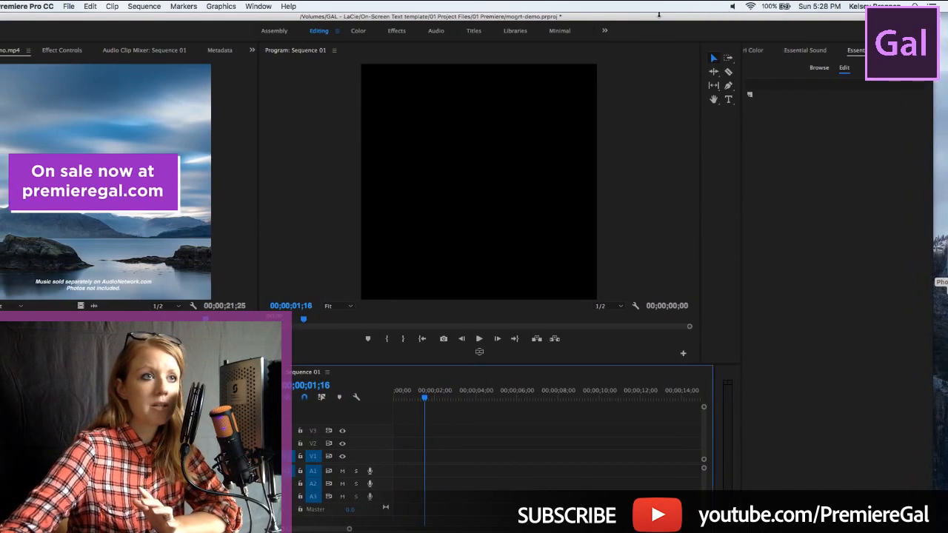
{"action": "left_click_drag", "start_coordinate": [659, 17], "coordinate": [572, 16]}
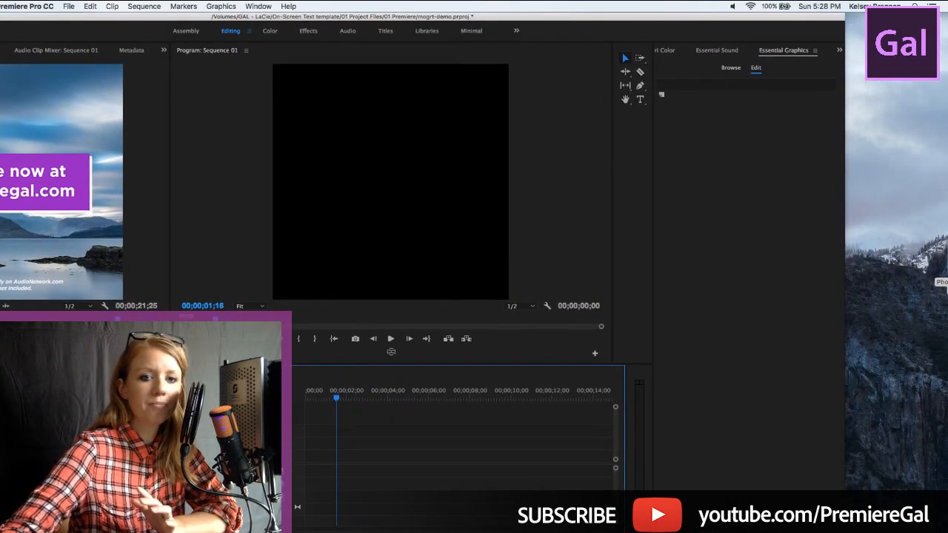
{"action": "left_click", "coordinate": [946, 283]}
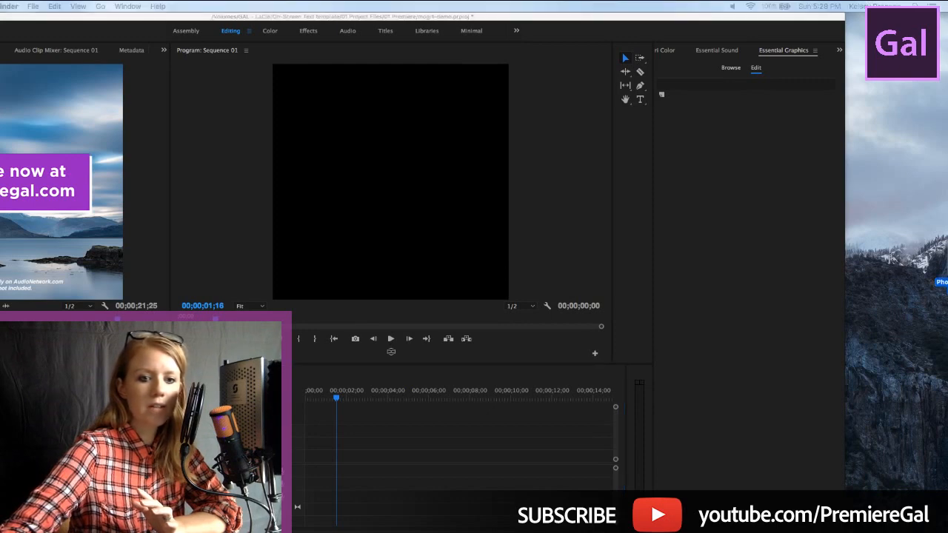
{"action": "double_click", "coordinate": [947, 285]}
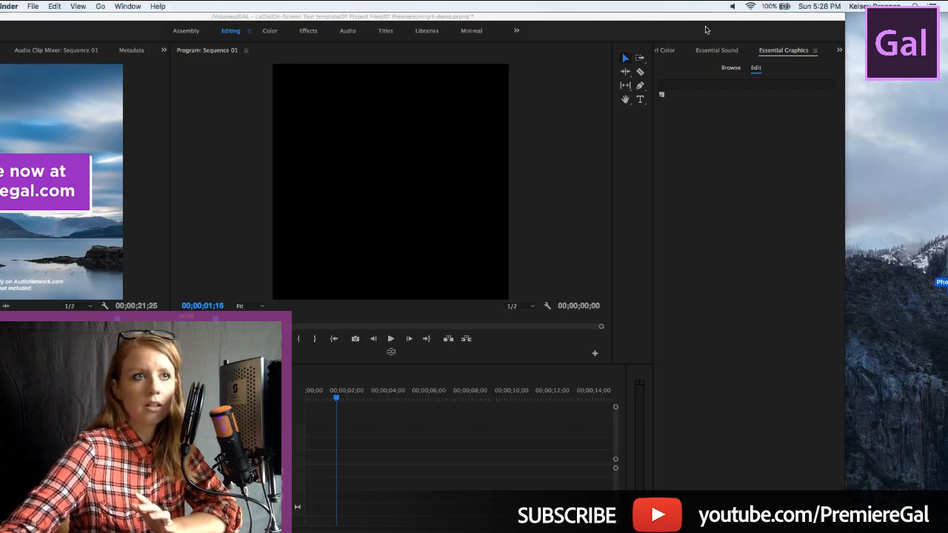
{"action": "left_click_drag", "start_coordinate": [712, 18], "coordinate": [787, 24]}
{"action": "left_click", "coordinate": [457, 37]}
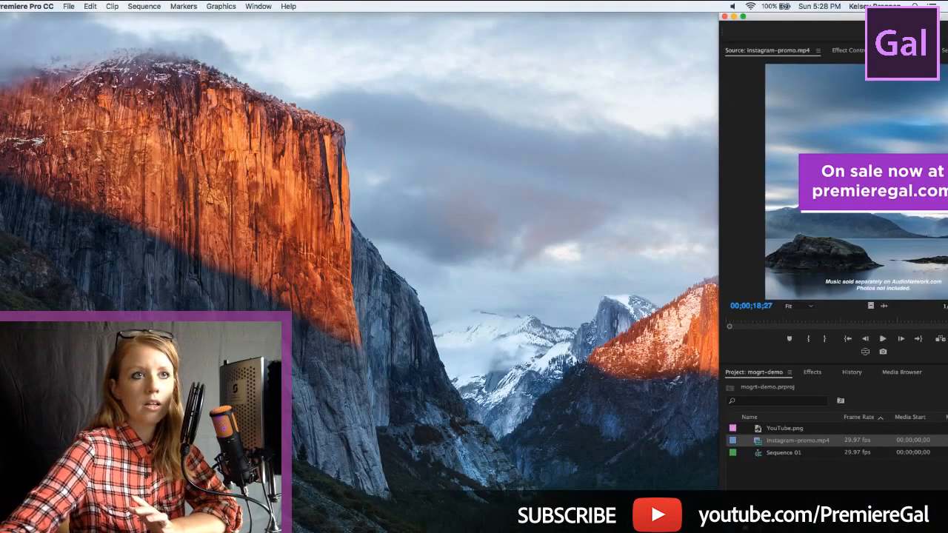
{"action": "left_click_drag", "start_coordinate": [857, 17], "coordinate": [121, 17]}
{"action": "left_click_drag", "start_coordinate": [855, 15], "coordinate": [830, 16]}
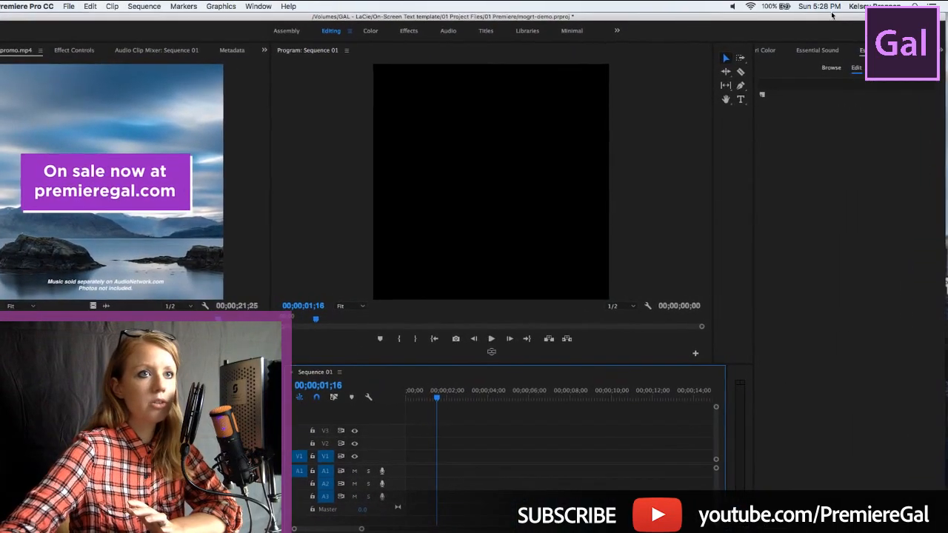
Browse the Essential Graphics templates and start installing a motion graphics template from the Desktop's Social Media Text .MOGRTs folder
{"action": "left_click", "coordinate": [830, 68]}
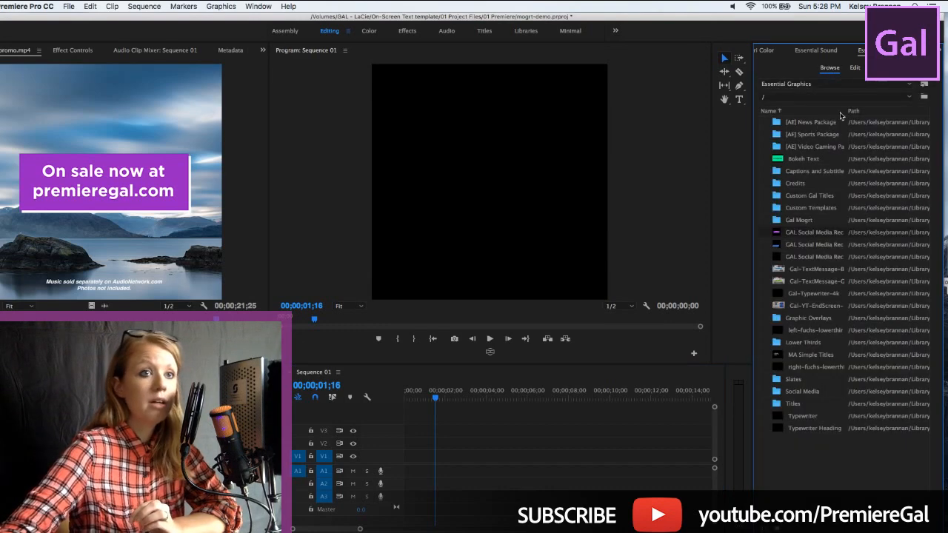
{"action": "left_click", "coordinate": [924, 86]}
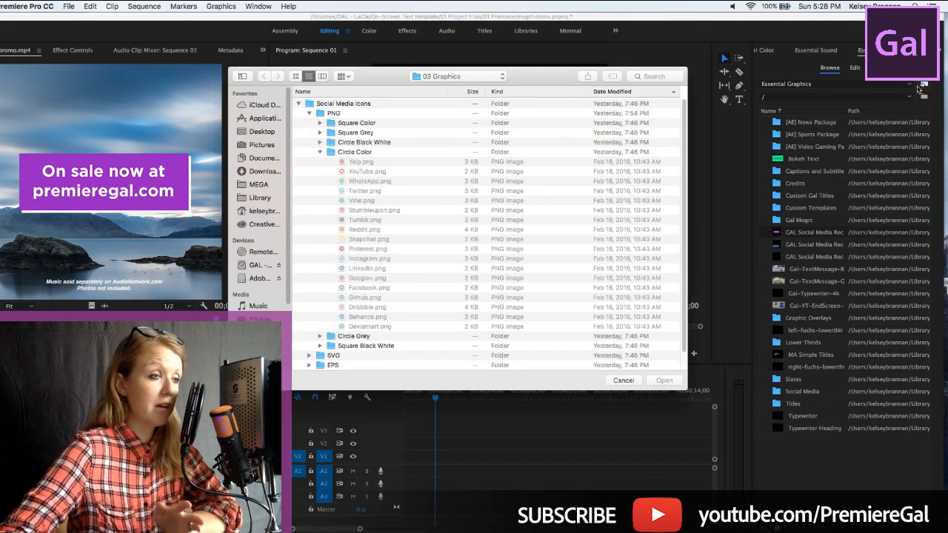
{"action": "left_click", "coordinate": [299, 103]}
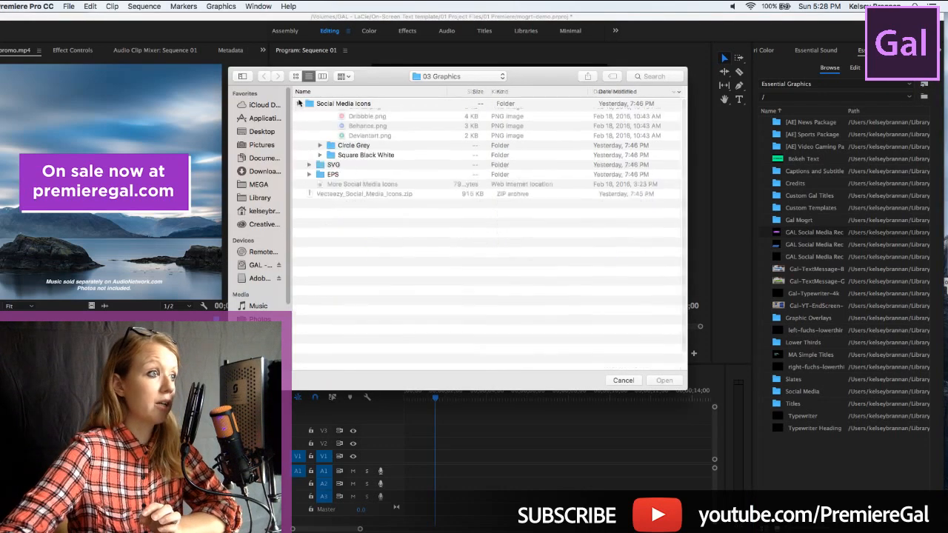
{"action": "left_click", "coordinate": [263, 132]}
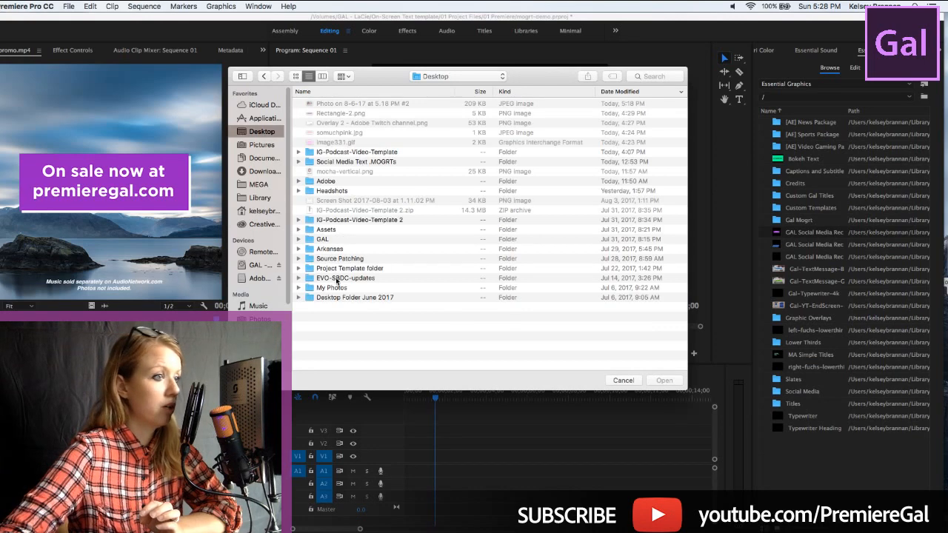
{"action": "double_click", "coordinate": [324, 161]}
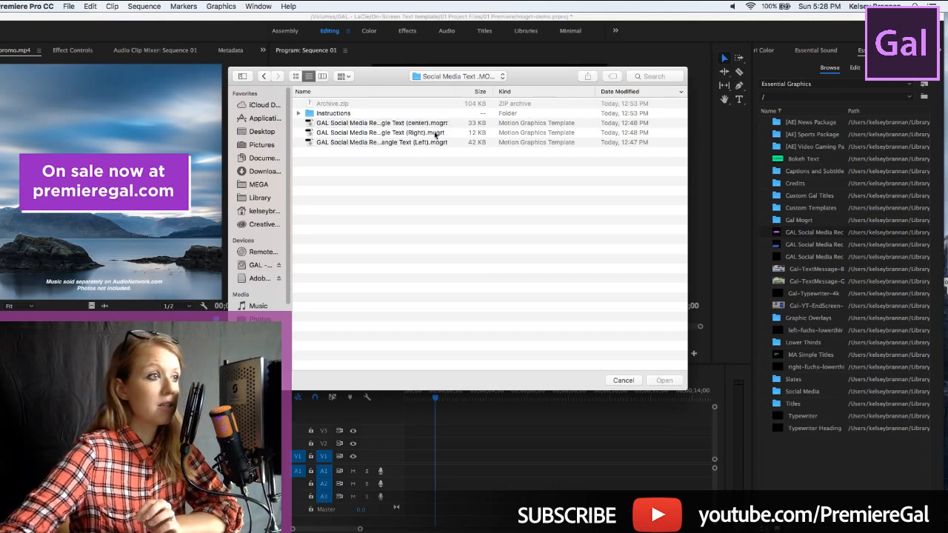
Look through the center, right and left rectangle text .mogrt files, then cancel without installing any
{"action": "left_click", "coordinate": [377, 125]}
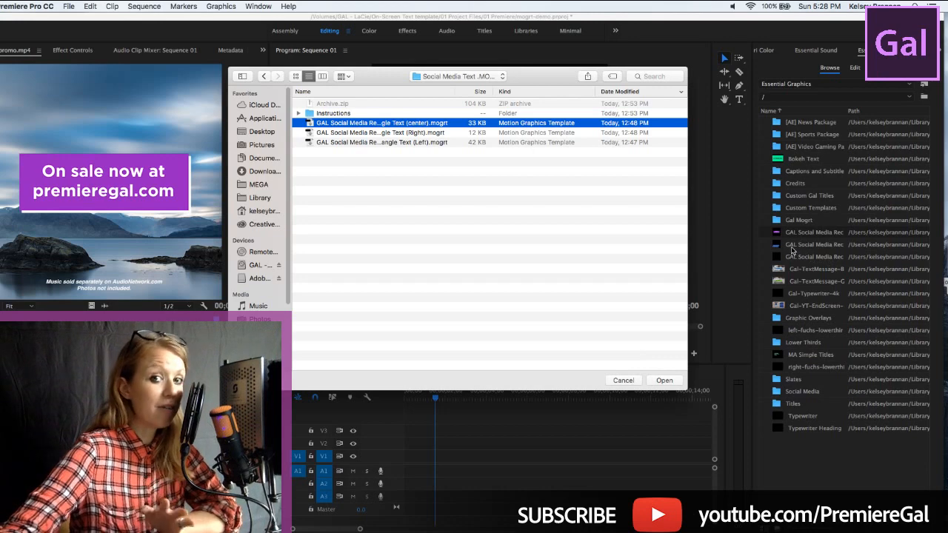
{"action": "left_click", "coordinate": [399, 134]}
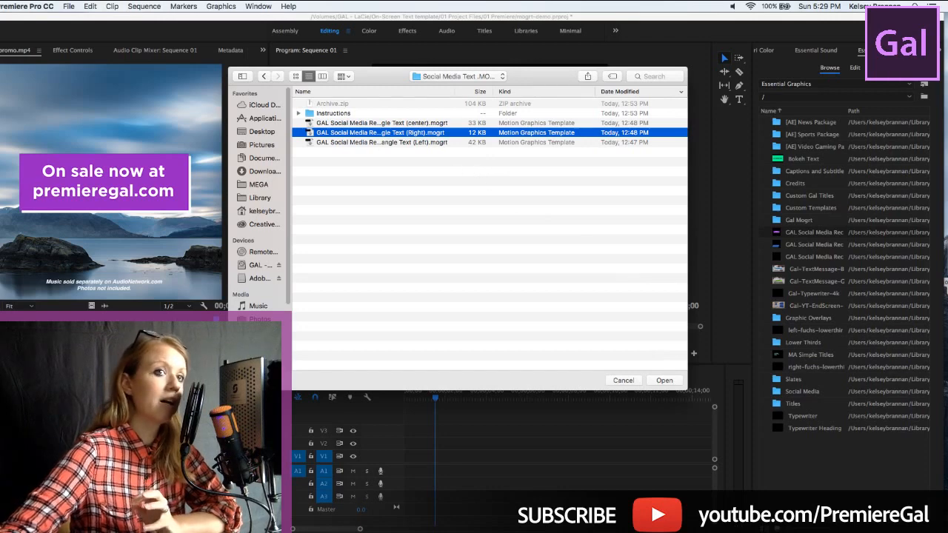
{"action": "left_click", "coordinate": [435, 143]}
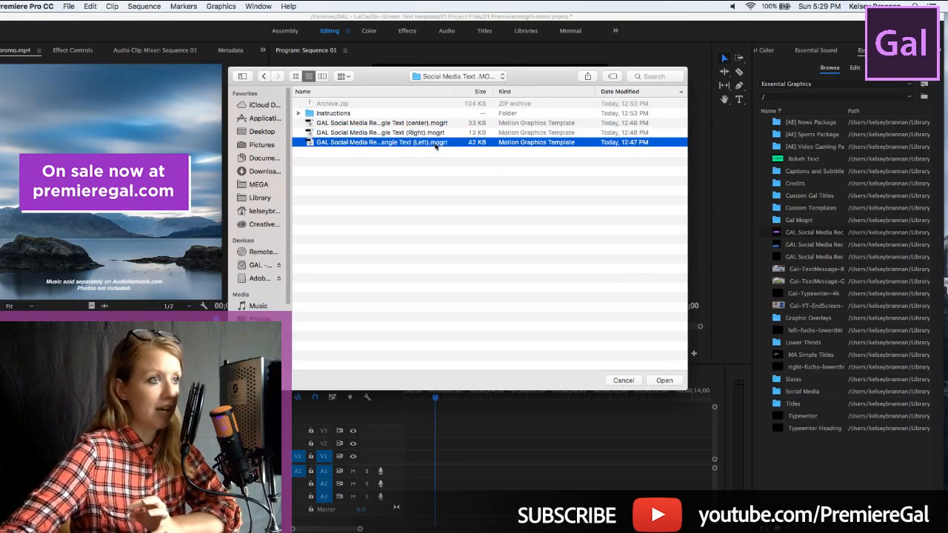
{"action": "left_click", "coordinate": [623, 379]}
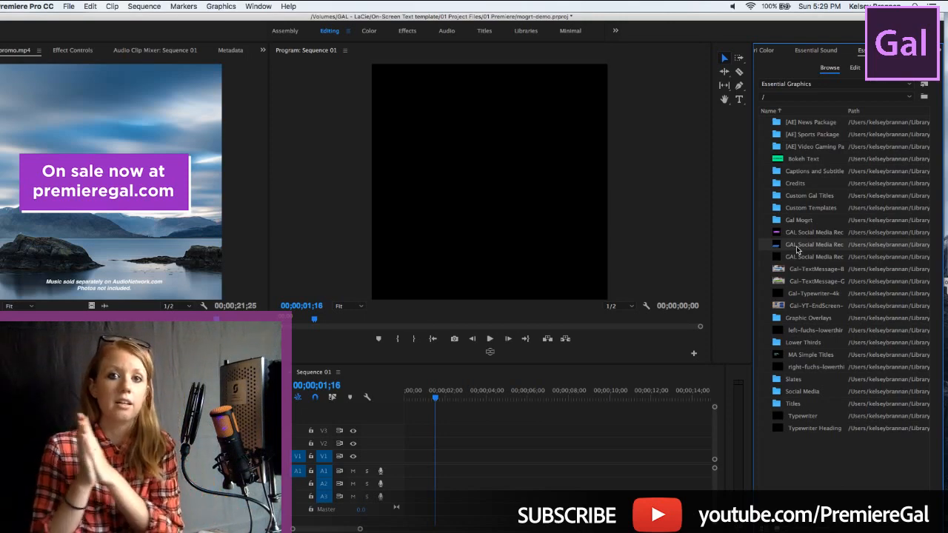
Place the second GAL Social Media Rec template at the start of V1 and select its first text line at 00;00;02;26
{"action": "left_click_drag", "start_coordinate": [799, 248], "coordinate": [405, 465]}
{"action": "left_click_drag", "start_coordinate": [412, 390], "coordinate": [464, 398]}
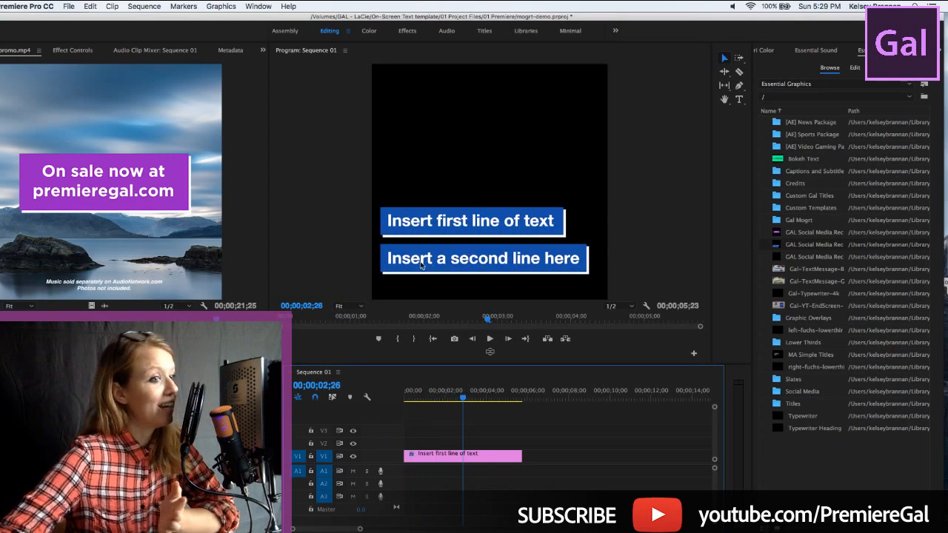
{"action": "left_click", "coordinate": [426, 458]}
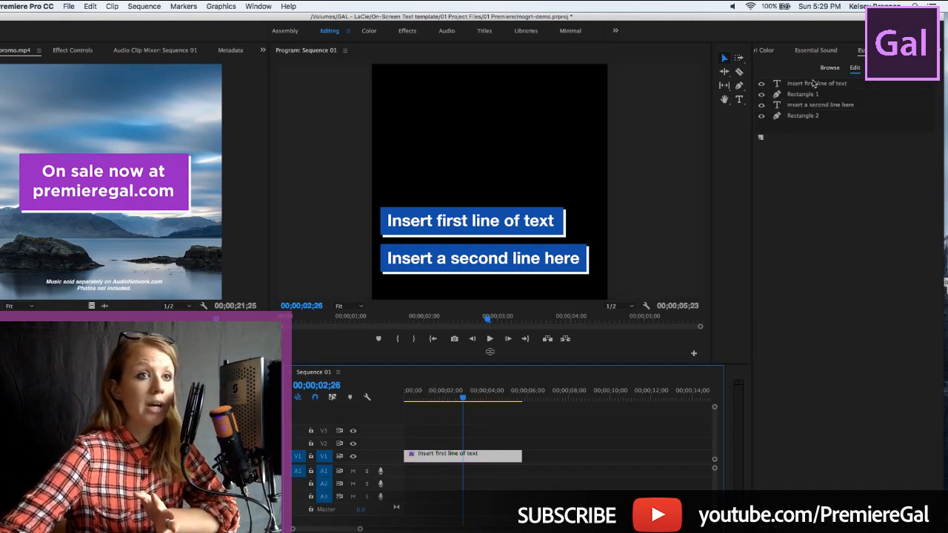
{"action": "left_click", "coordinate": [790, 85]}
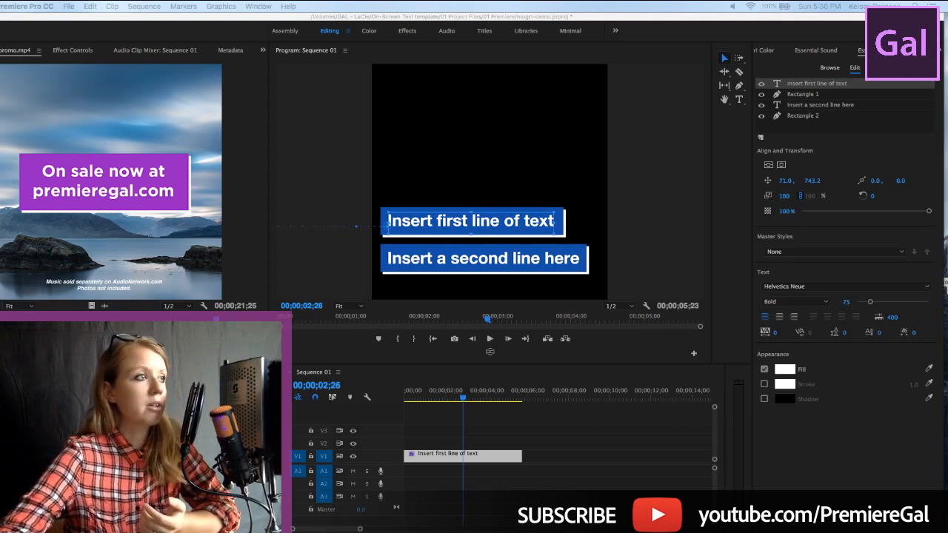
Create a 1080 × 1080 legacy title named Title 01 with a 29.97 fps drop-frame timebase and square pixels
{"action": "left_click", "coordinate": [86, 17]}
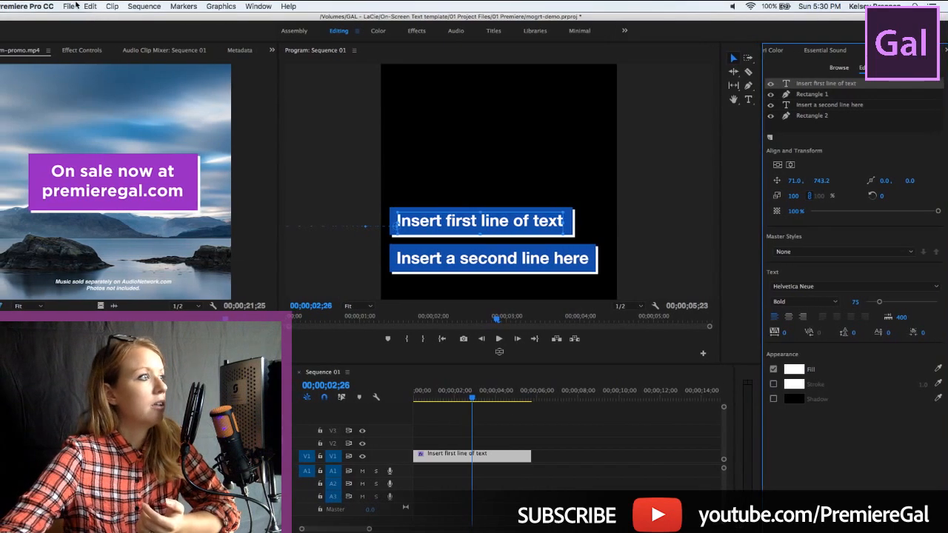
{"action": "left_click", "coordinate": [68, 6]}
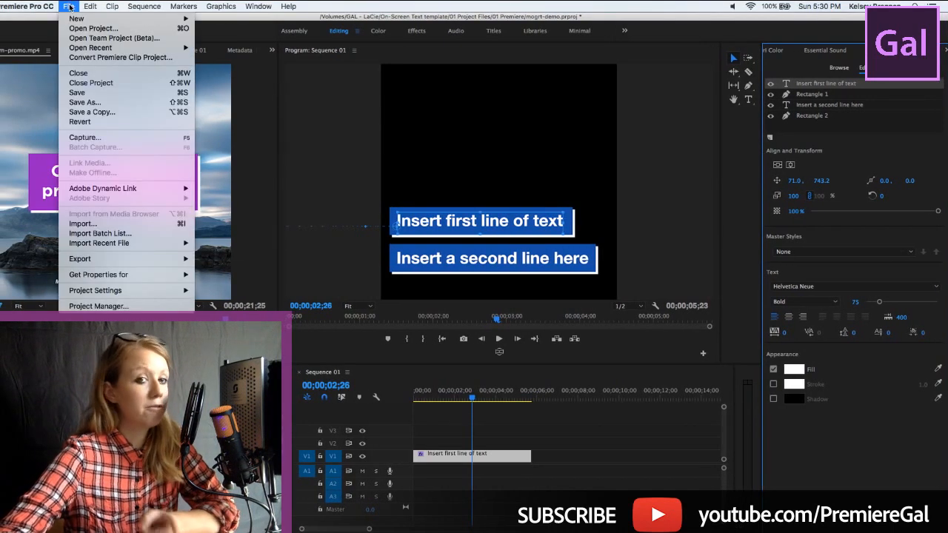
{"action": "mouse_move", "coordinate": [78, 18]}
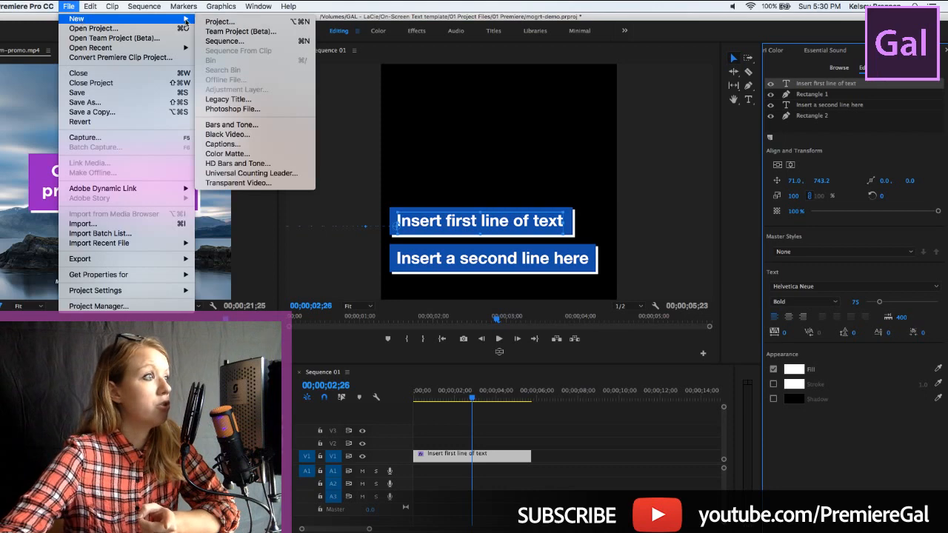
{"action": "left_click", "coordinate": [227, 99]}
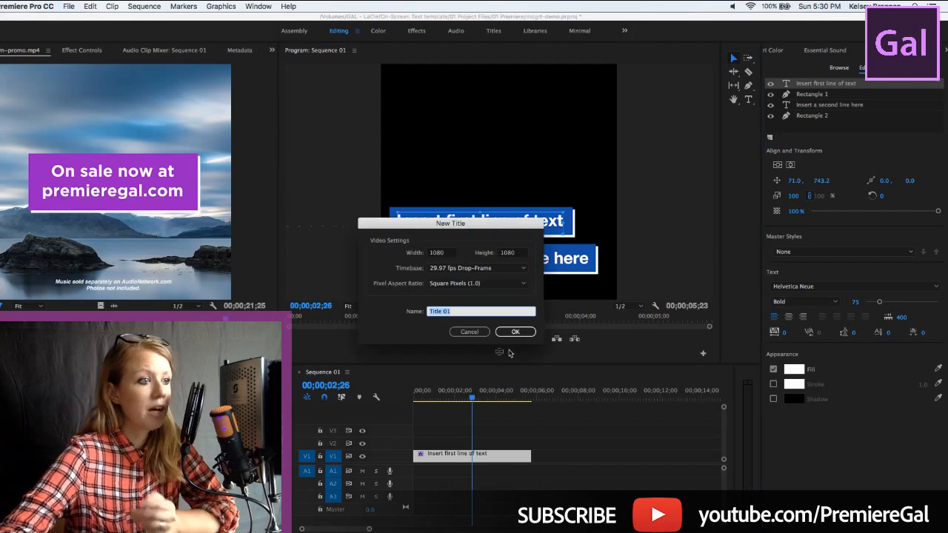
{"action": "left_click", "coordinate": [525, 333]}
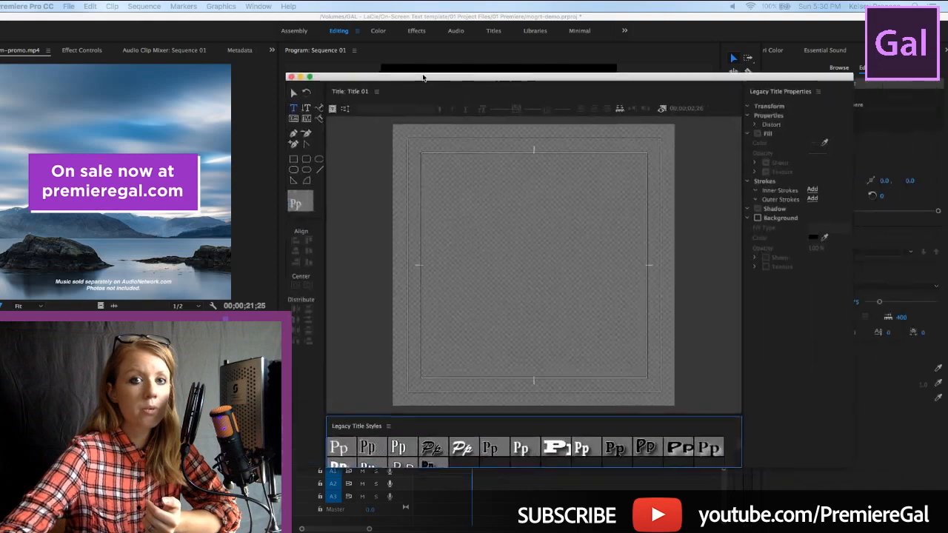
{"action": "mouse_move", "coordinate": [423, 76]}
{"action": "left_mouse_down"}
{"action": "mouse_move", "coordinate": [353, 60]}
{"action": "mouse_move", "coordinate": [422, 63]}
{"action": "left_mouse_up"}
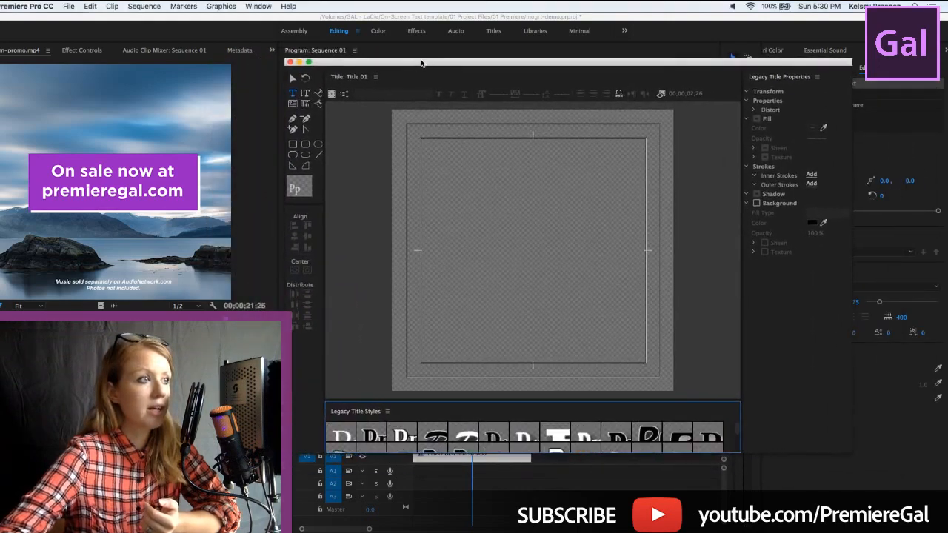
Look through the title panel's options and the Roll/Crawl Options for Title 01, then cancel
{"action": "left_click", "coordinate": [375, 77]}
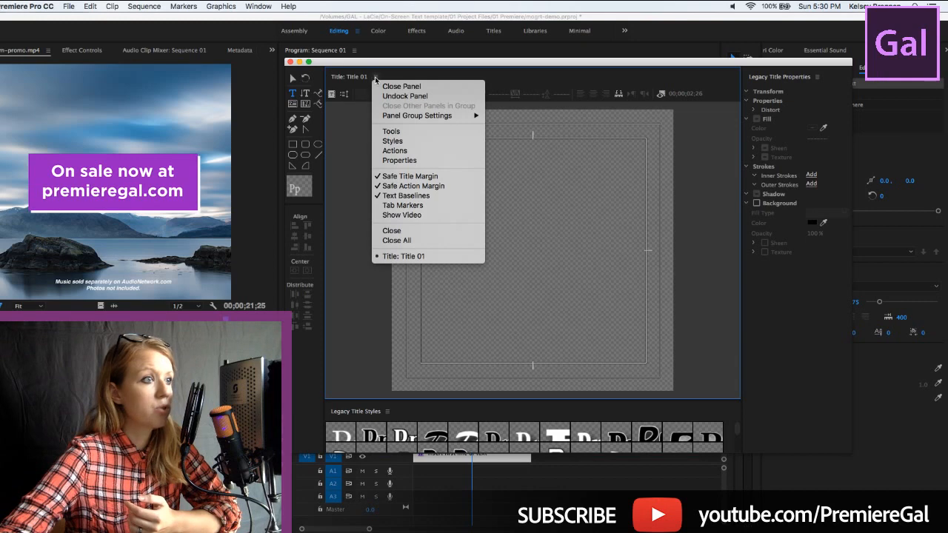
{"action": "left_click", "coordinate": [345, 96]}
{"action": "left_click", "coordinate": [344, 95]}
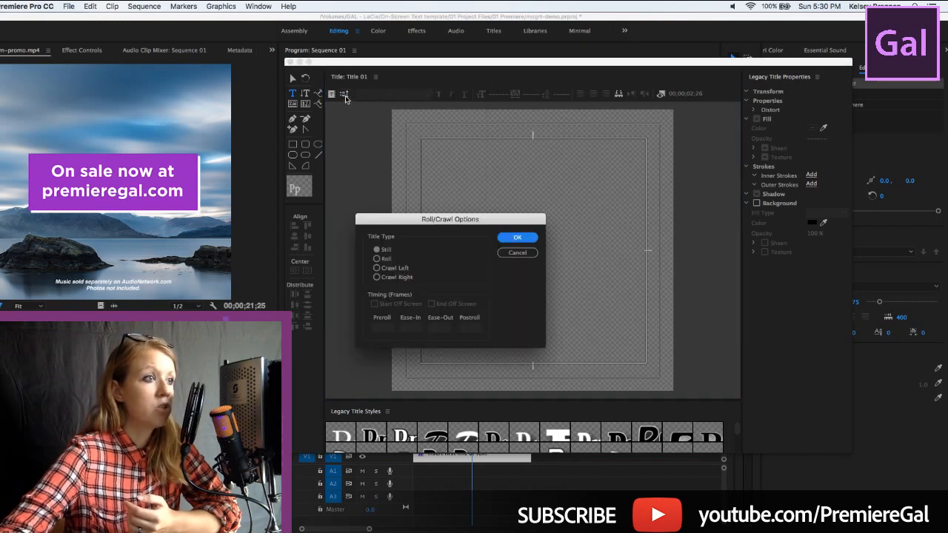
{"action": "left_click", "coordinate": [524, 253]}
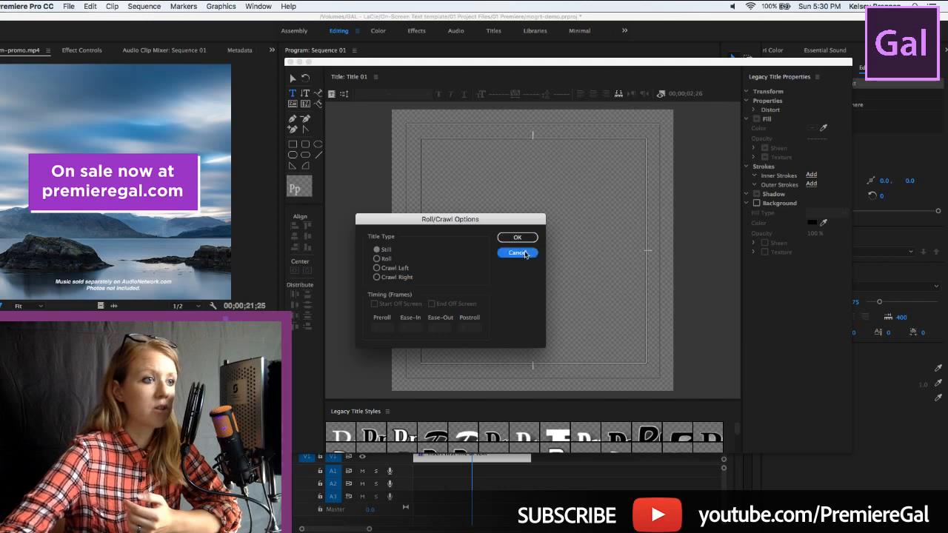
Try the Roll title type with Start Off Screen and End Off Screen enabled for Title 01, then cancel
{"action": "left_click", "coordinate": [344, 97]}
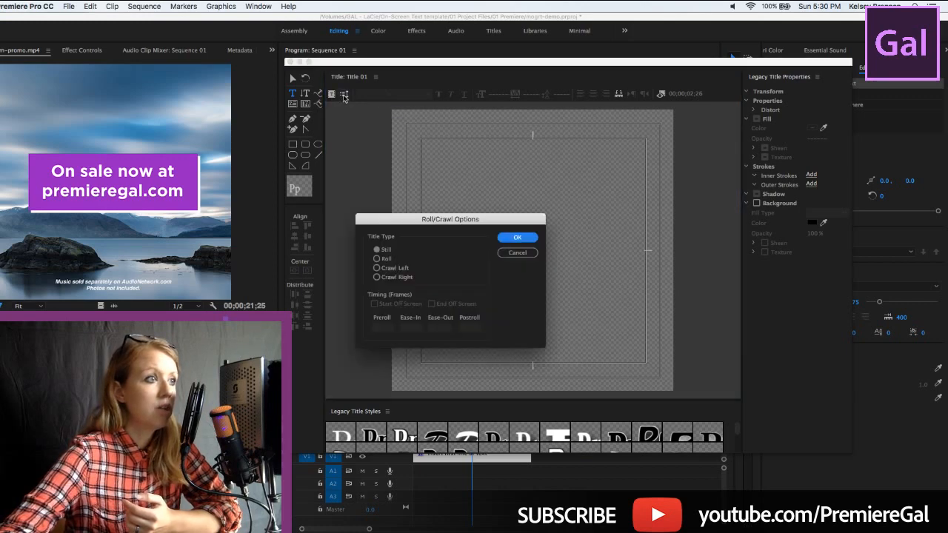
{"action": "left_click", "coordinate": [378, 259]}
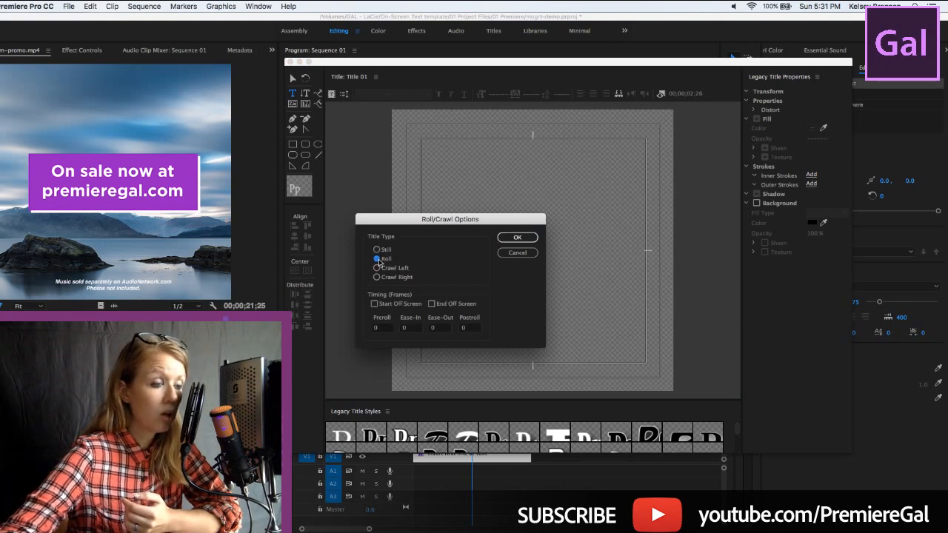
{"action": "left_click", "coordinate": [375, 305]}
{"action": "left_click", "coordinate": [432, 305]}
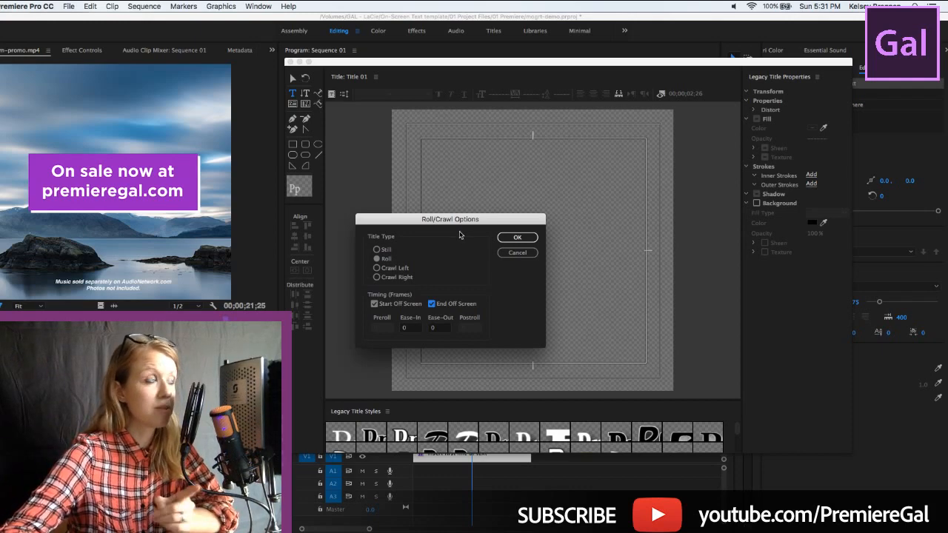
{"action": "left_click", "coordinate": [516, 254]}
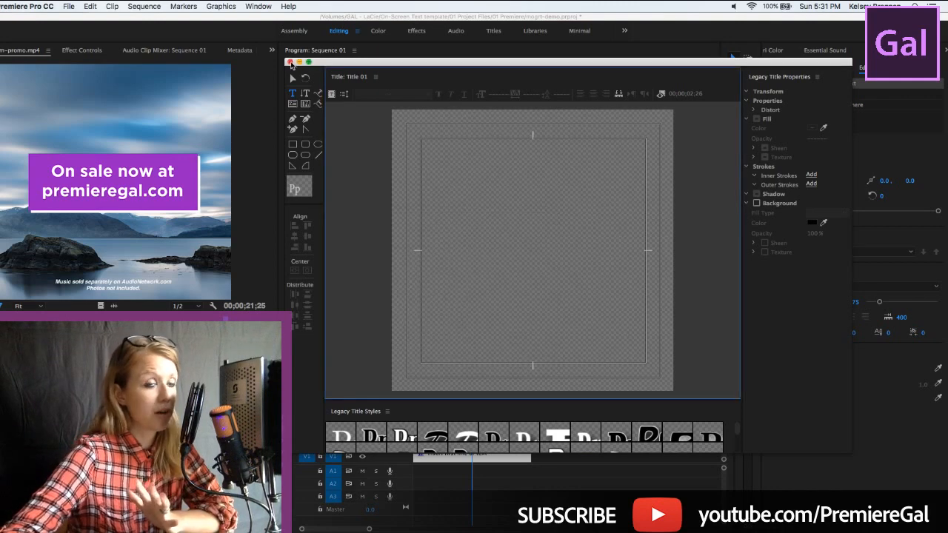
Close the legacy title window and move the Sequence 01 playhead to 00;00;02;09
{"action": "left_click", "coordinate": [289, 62]}
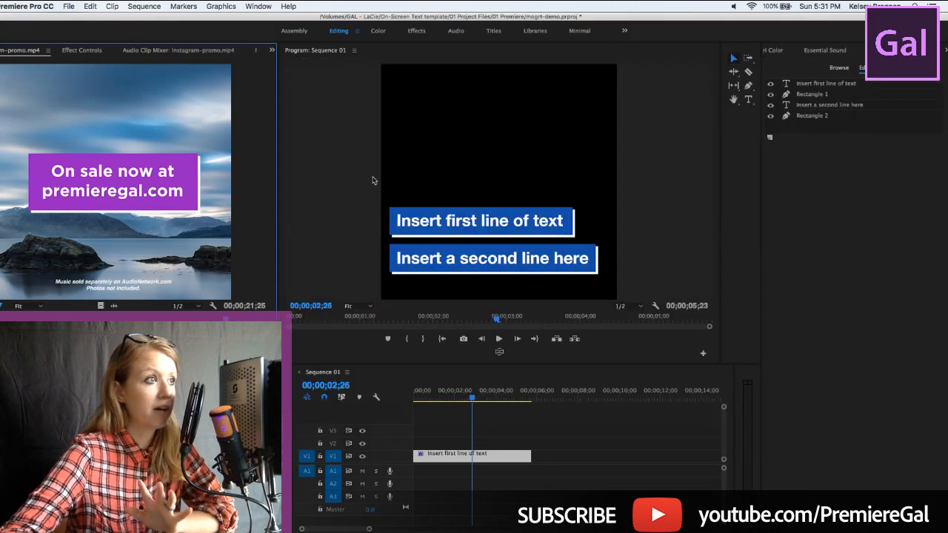
{"action": "left_click", "coordinate": [425, 402]}
{"action": "left_click_drag", "start_coordinate": [426, 404], "coordinate": [462, 407]}
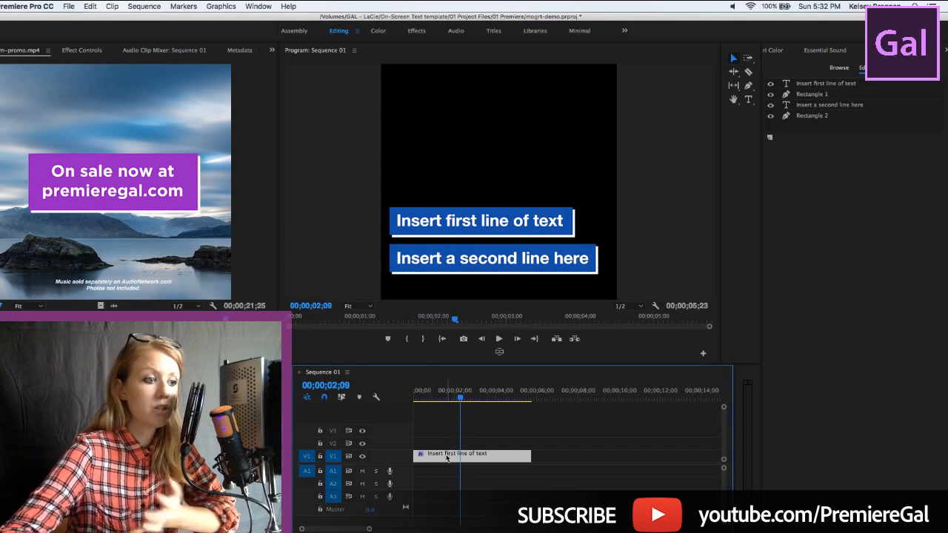
Replace the first text line of the template with "Type out something"
{"action": "left_click", "coordinate": [814, 86]}
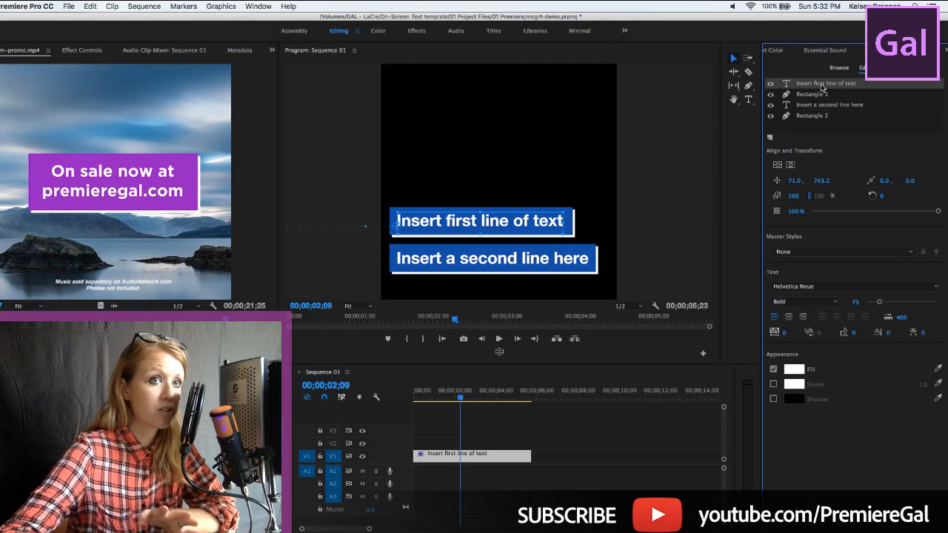
{"action": "left_click", "coordinate": [748, 99]}
{"action": "left_click", "coordinate": [444, 224]}
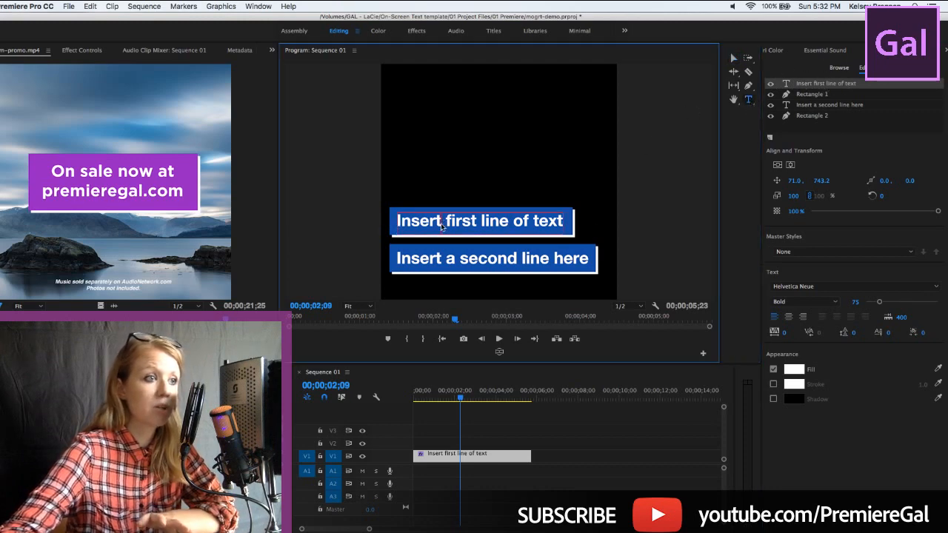
{"action": "left_click_drag", "start_coordinate": [399, 223], "coordinate": [584, 220]}
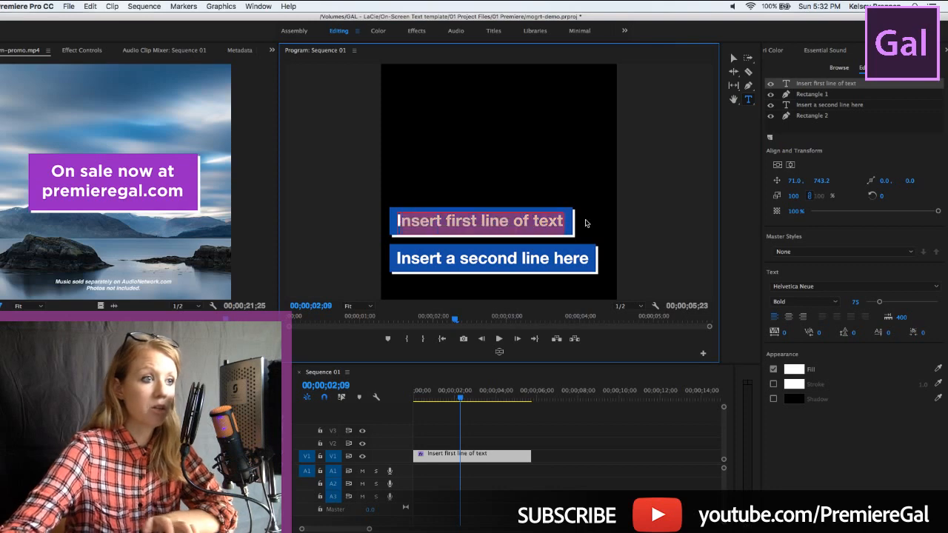
{"action": "key", "text": "BackSpace"}
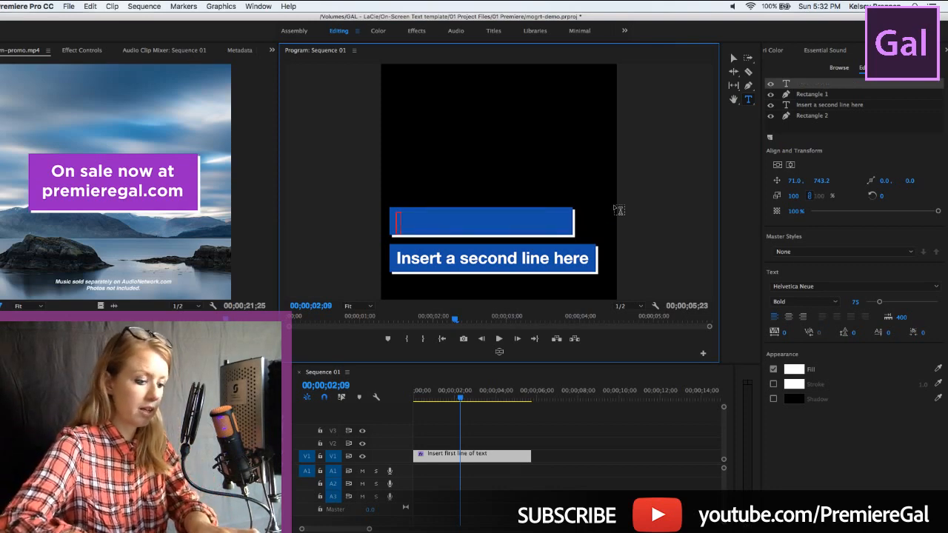
{"action": "type", "text": "Type iyt ="}
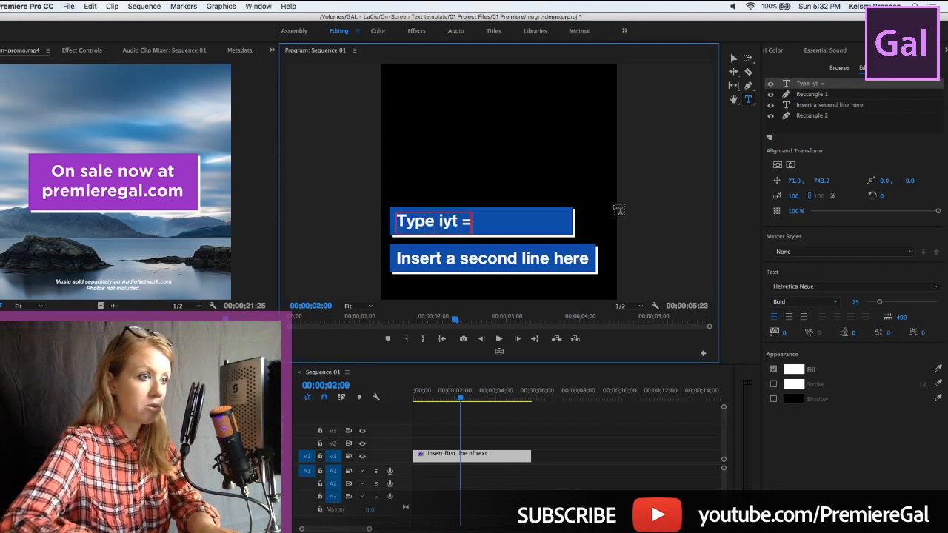
{"action": "key", "text": "BackSpace"}
{"action": "key", "text": "BackSpace"}
{"action": "key", "text": "BackSpace"}
{"action": "key", "text": "BackSpace"}
{"action": "key", "text": "BackSpace"}
{"action": "type", "text": "ou"}
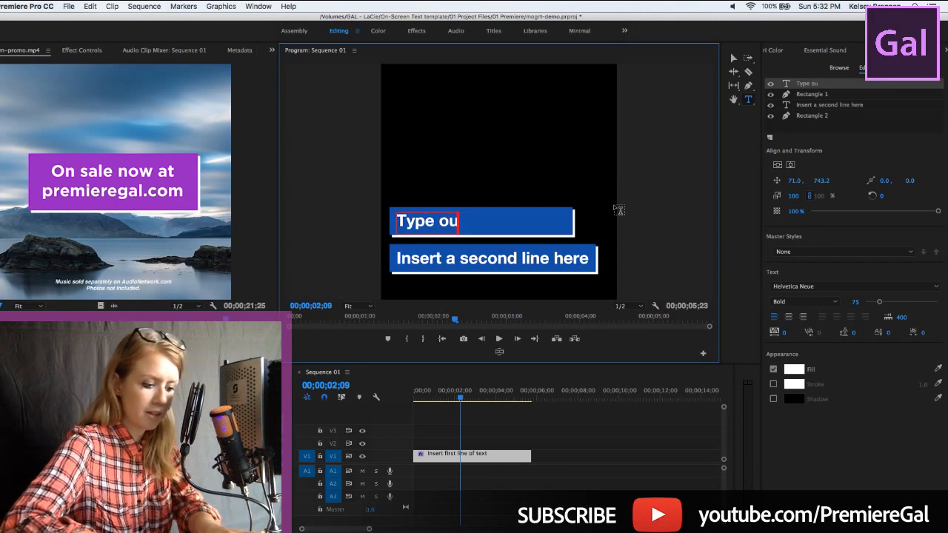
{"action": "type", "text": "t somet"}
{"action": "key", "text": "BackSpace"}
{"action": "key", "text": "BackSpace"}
{"action": "type", "text": "met"}
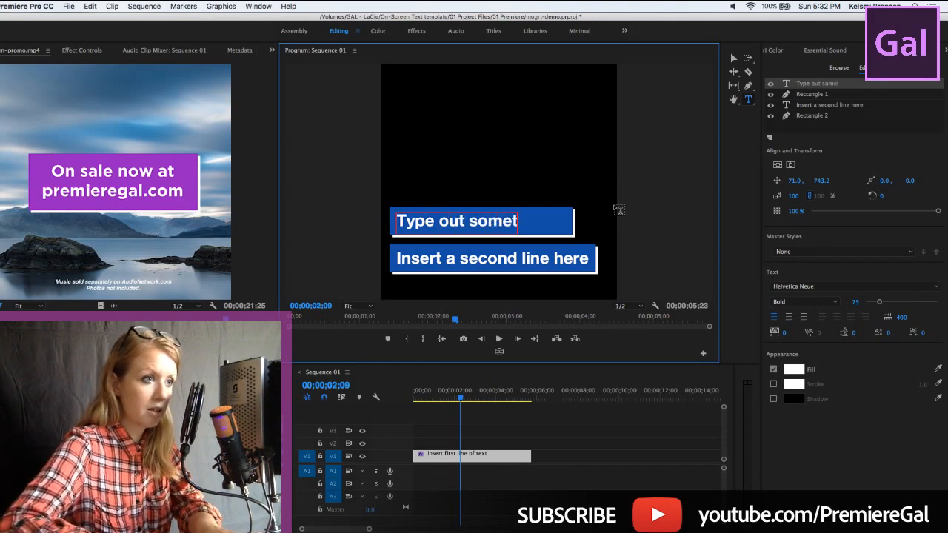
{"action": "type", "text": "hing"}
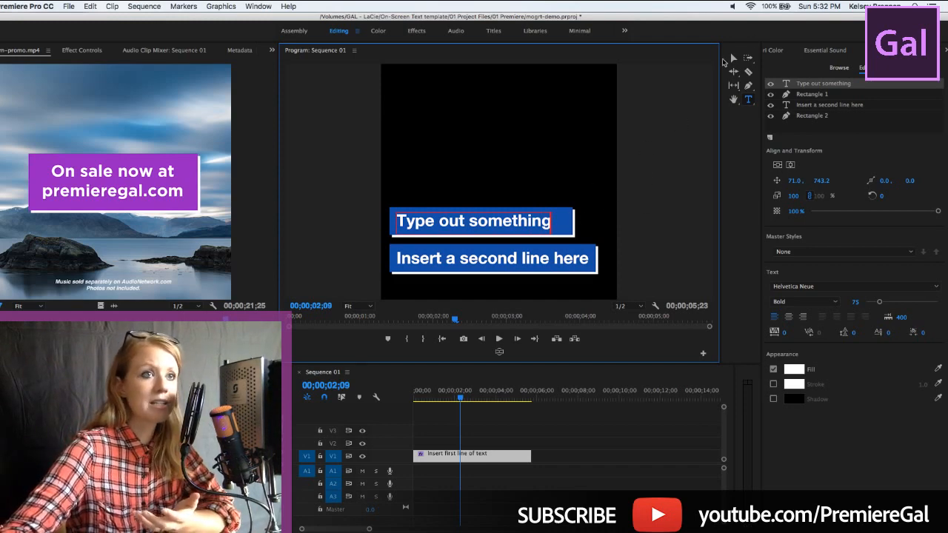
Shorten Rectangle 1 behind the first text line from its right edge so it fits the new text
{"action": "left_click", "coordinate": [731, 58]}
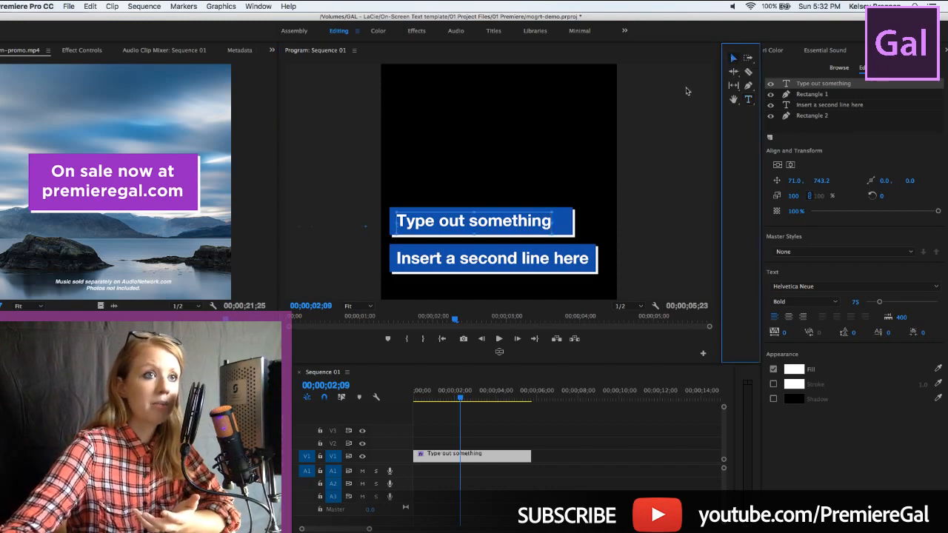
{"action": "left_click", "coordinate": [563, 229]}
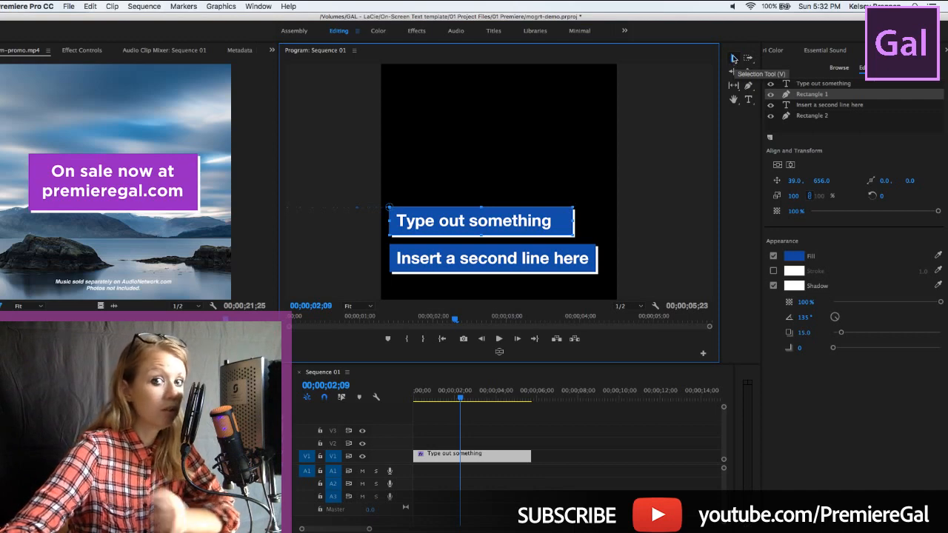
{"action": "left_click", "coordinate": [794, 94]}
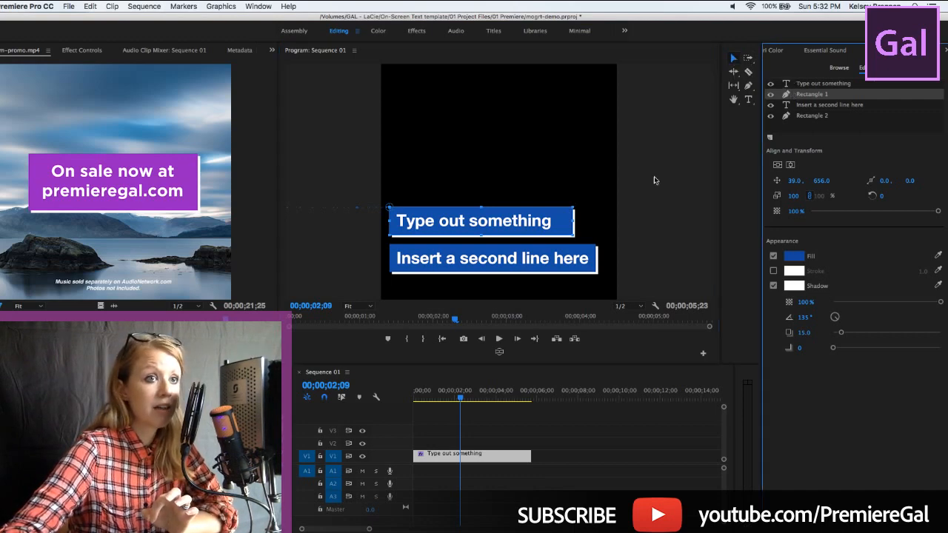
{"action": "left_click", "coordinate": [573, 221]}
{"action": "left_click_drag", "start_coordinate": [573, 220], "coordinate": [561, 220]}
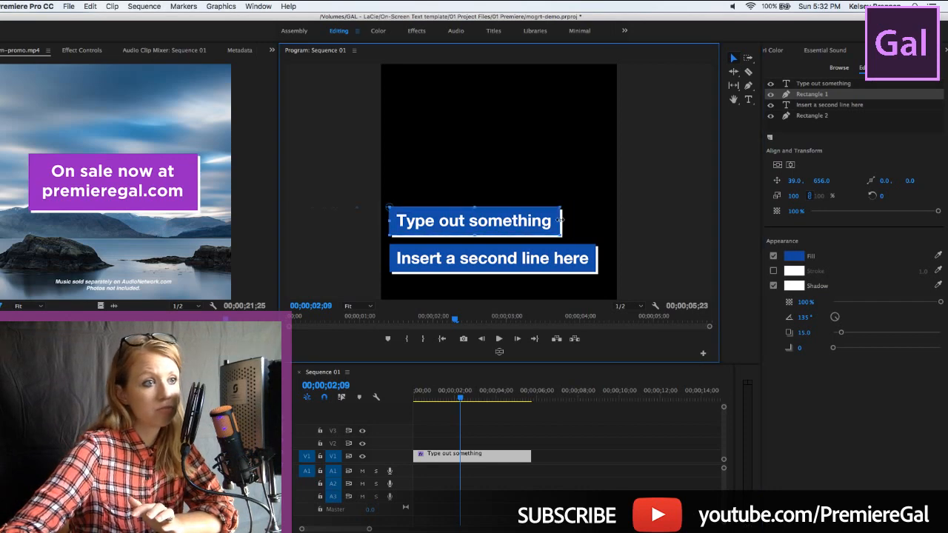
Play the text animation from the start of the sequence and stop at 00;00;01;25
{"action": "left_click", "coordinate": [427, 399]}
{"action": "left_click_drag", "start_coordinate": [427, 398], "coordinate": [387, 404]}
{"action": "key", "text": "space"}
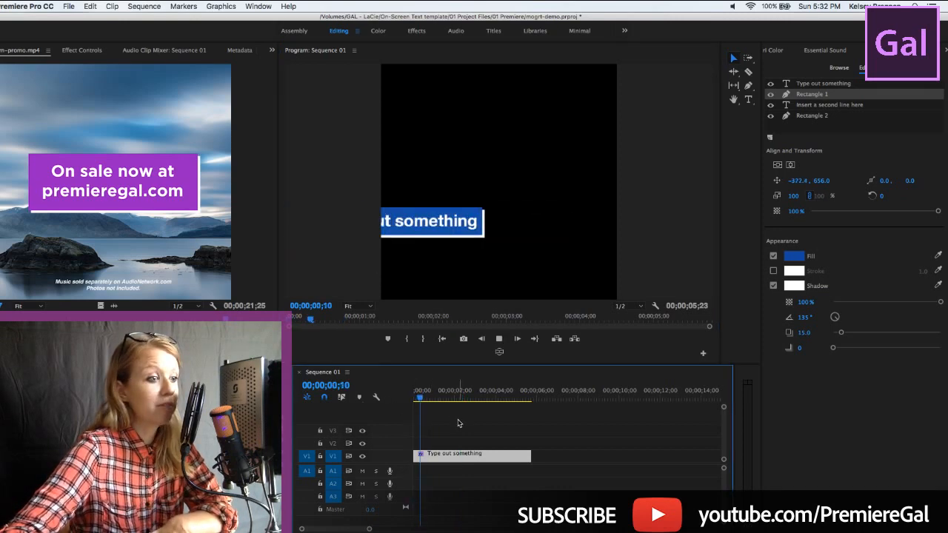
{"action": "key", "text": "space"}
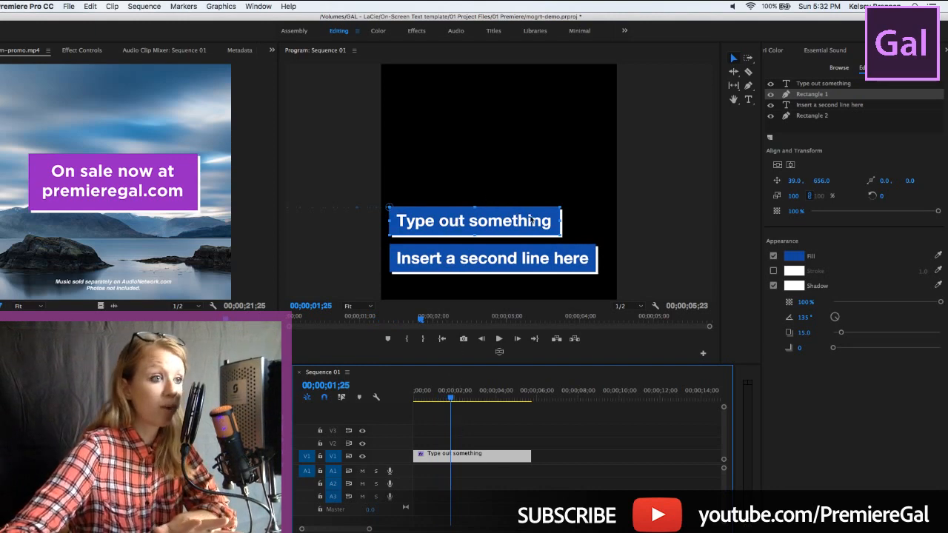
Change the fill color of only the word "something" in the first text line to yellow, F7FF09
{"action": "left_click", "coordinate": [800, 94]}
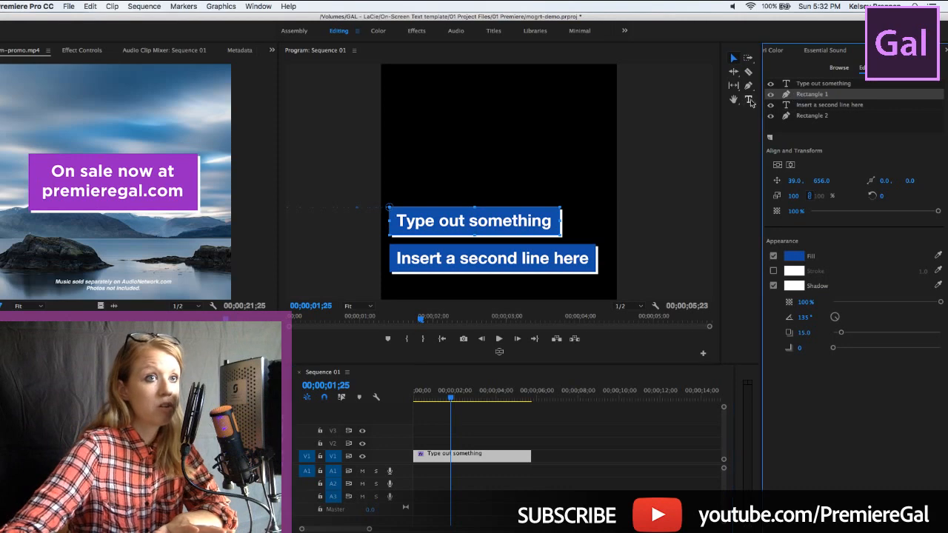
{"action": "left_click", "coordinate": [748, 100]}
{"action": "left_click", "coordinate": [469, 222]}
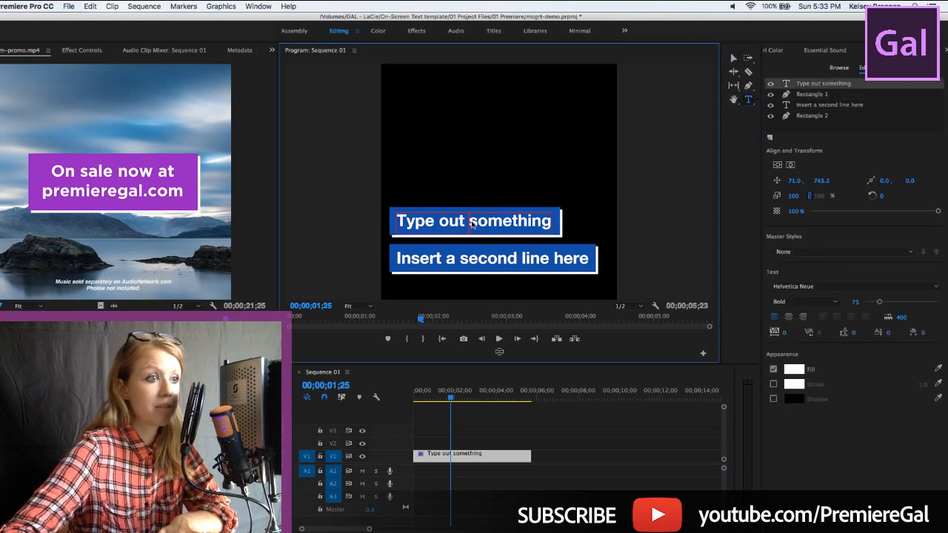
{"action": "left_click_drag", "start_coordinate": [470, 222], "coordinate": [556, 228]}
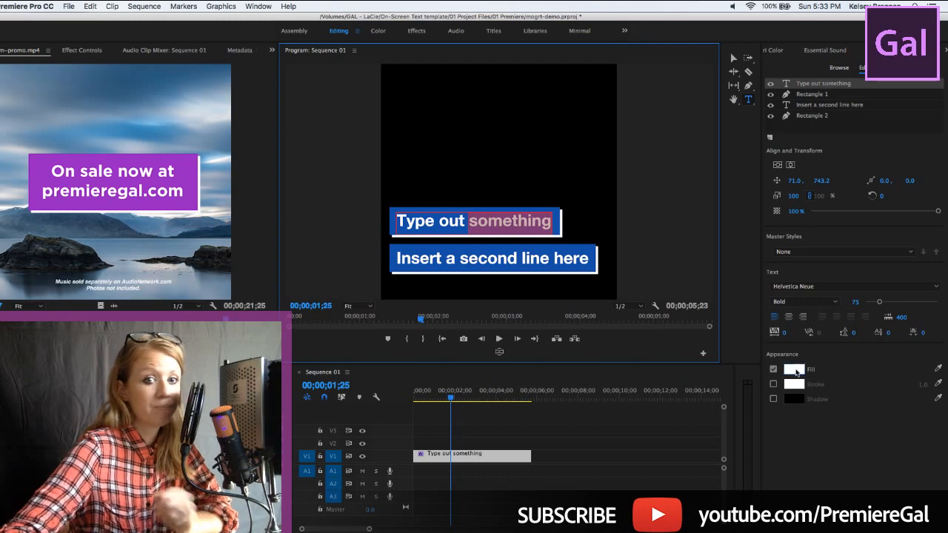
{"action": "left_click", "coordinate": [797, 371]}
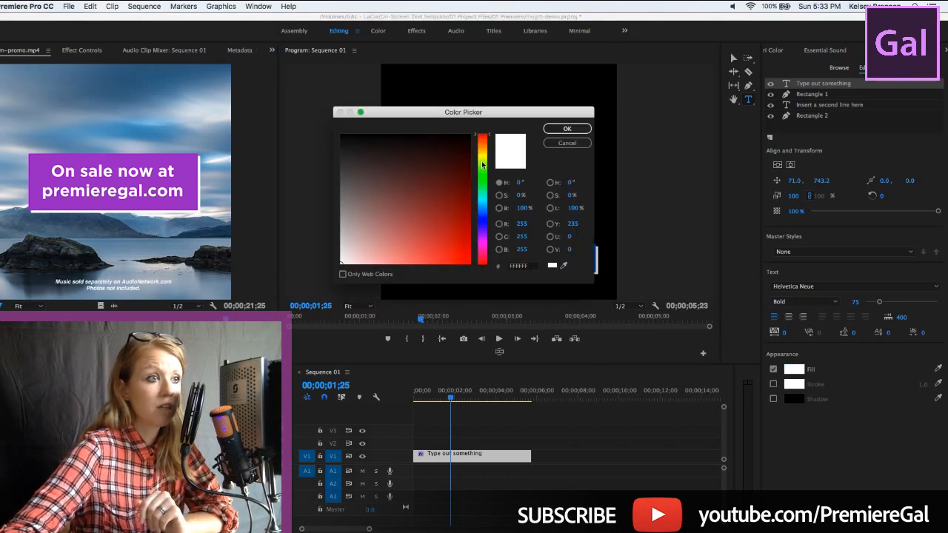
{"action": "left_click", "coordinate": [483, 158]}
{"action": "left_click", "coordinate": [463, 260]}
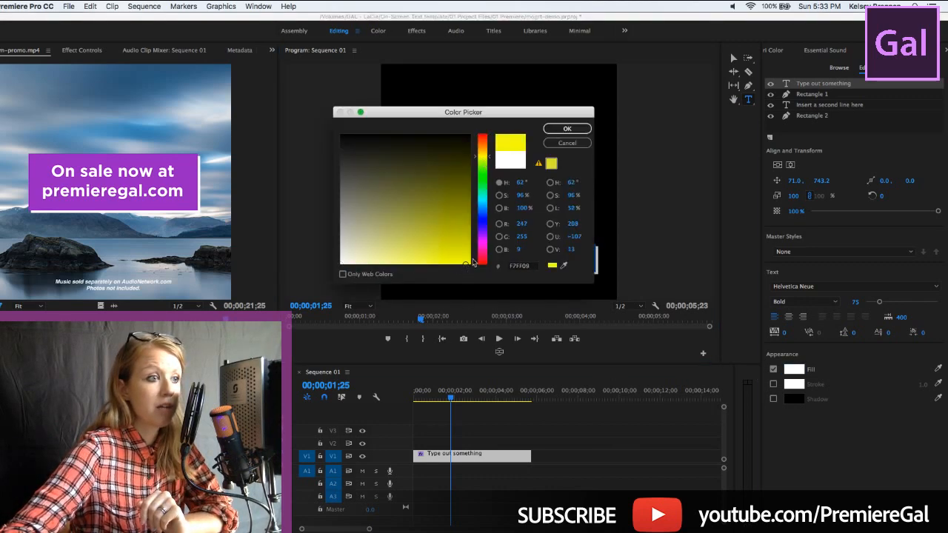
{"action": "left_click", "coordinate": [560, 131]}
Change the fill color of Rectangle 1 behind the first text line to bright pink
{"action": "left_click", "coordinate": [498, 258]}
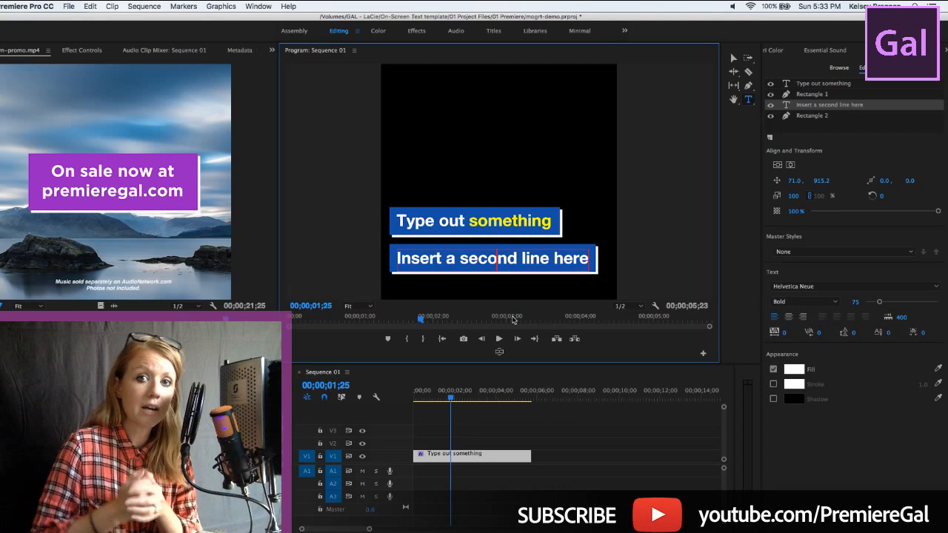
{"action": "left_click", "coordinate": [809, 94]}
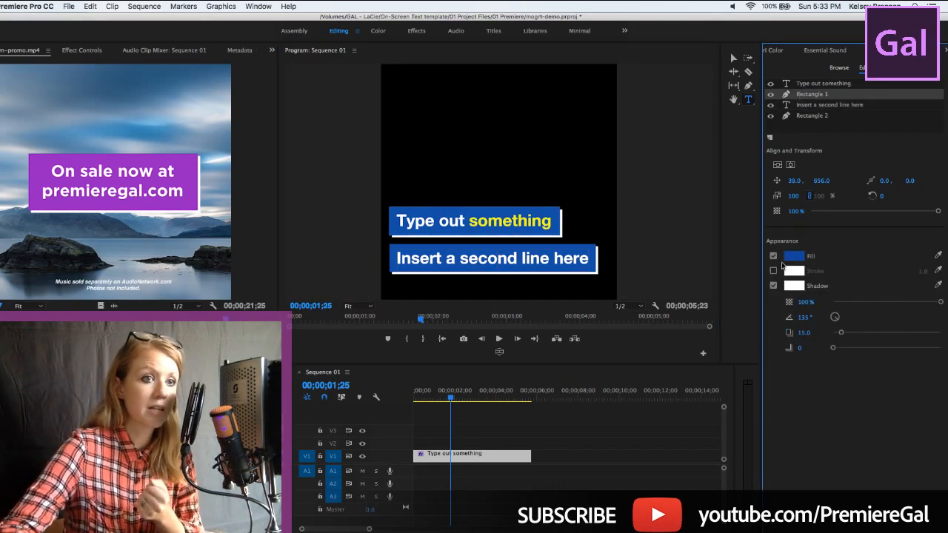
{"action": "left_click", "coordinate": [792, 257]}
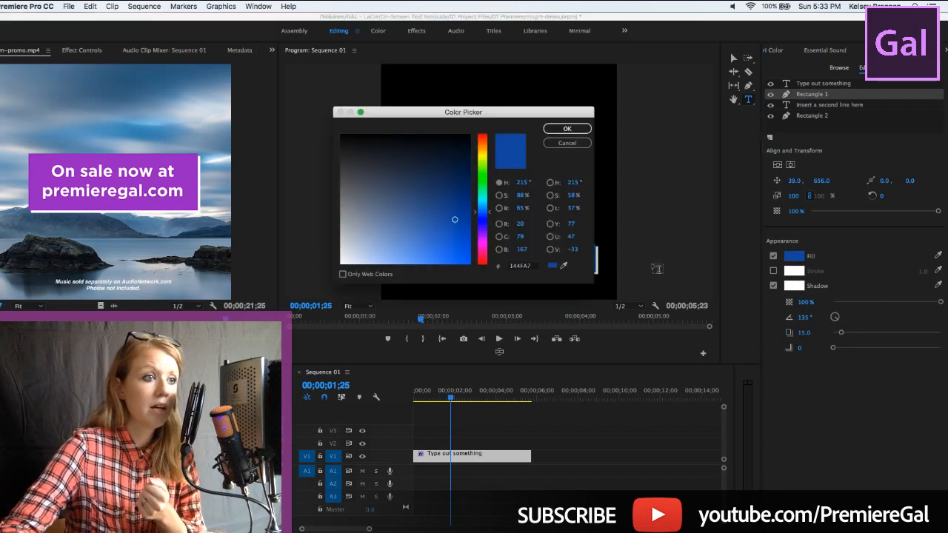
{"action": "left_click", "coordinate": [481, 250]}
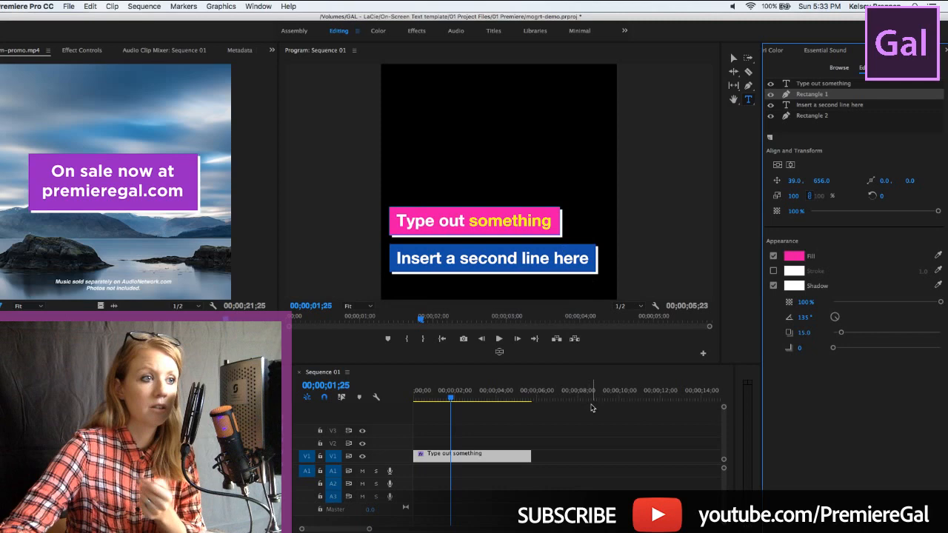
Change the fill color of Rectangle 2 behind the second text line to dark green and move the playhead to 00;00;02;03
{"action": "left_click", "coordinate": [813, 114]}
{"action": "left_click", "coordinate": [793, 255]}
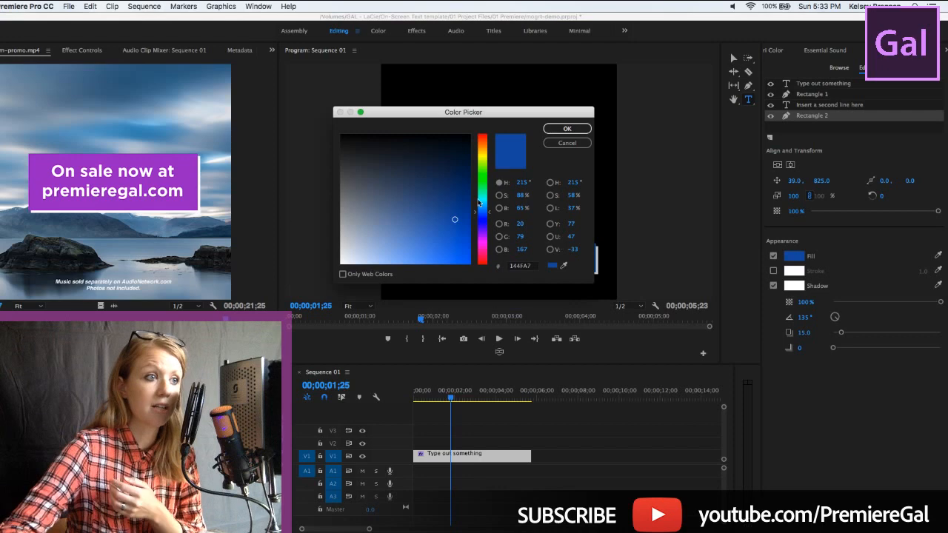
{"action": "left_click_drag", "start_coordinate": [478, 202], "coordinate": [481, 171]}
{"action": "left_click", "coordinate": [560, 130]}
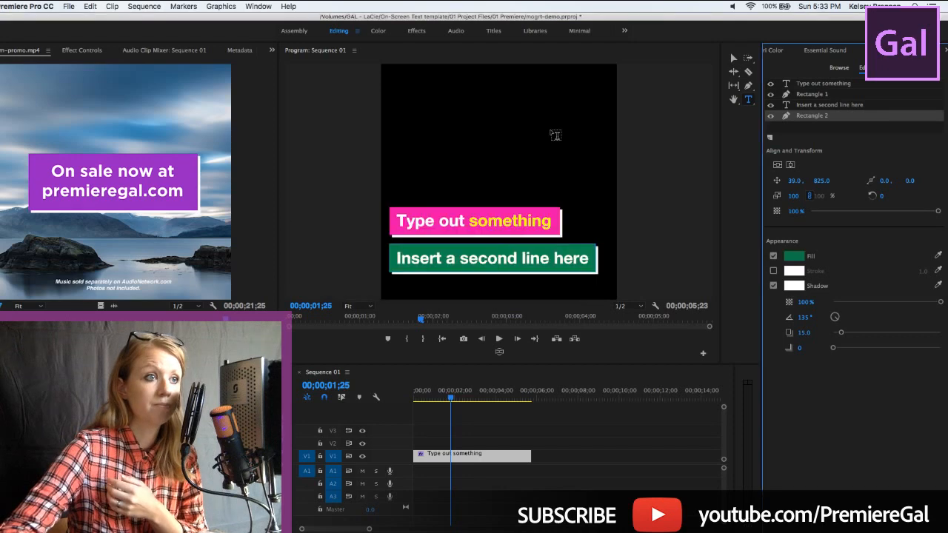
{"action": "left_click", "coordinate": [457, 391]}
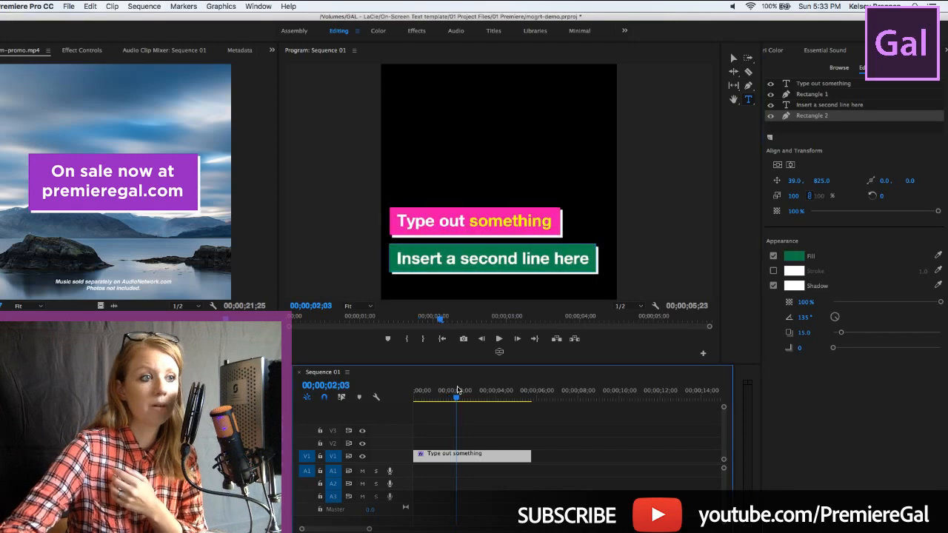
Add the third "GAL Social Media Rec" template to track V1 directly after the "Type out something" clip
{"action": "key", "text": "Right"}
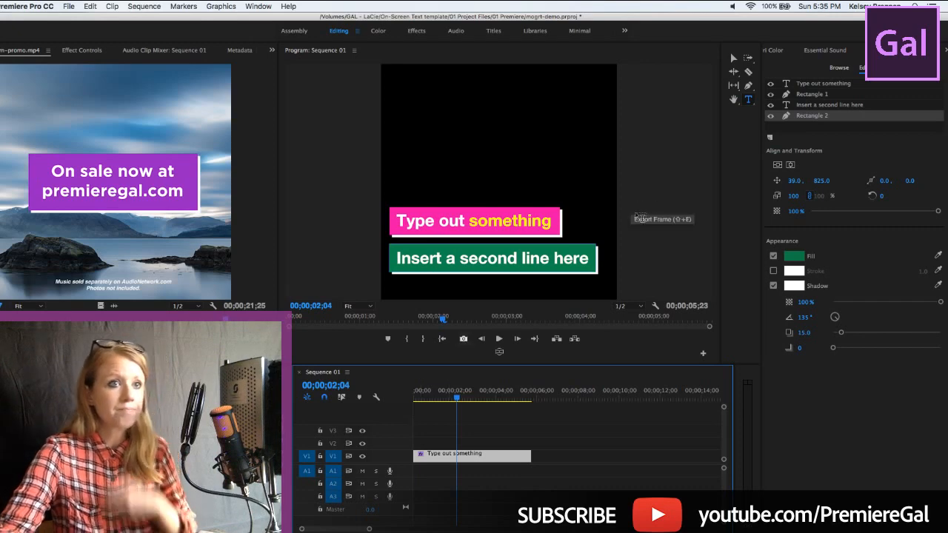
{"action": "left_click", "coordinate": [840, 69]}
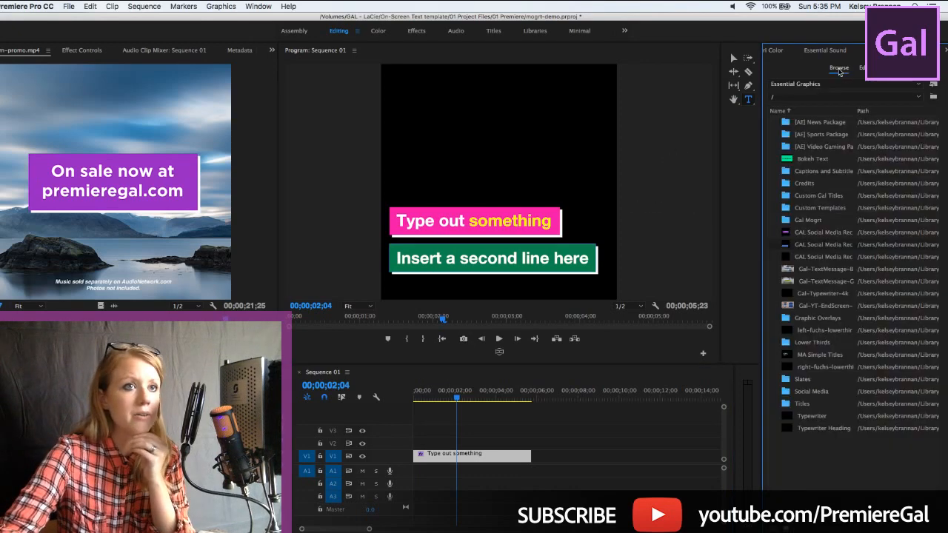
{"action": "left_click", "coordinate": [801, 233]}
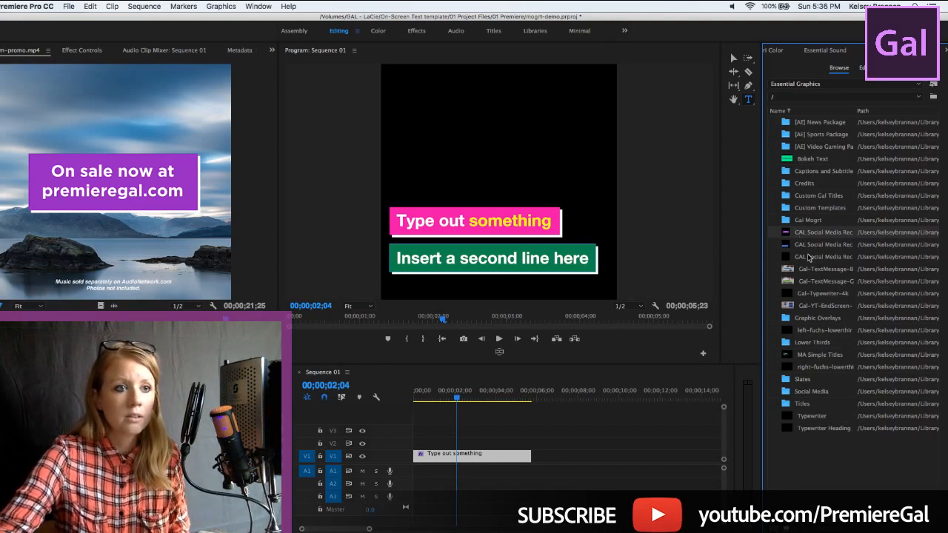
{"action": "left_click_drag", "start_coordinate": [812, 257], "coordinate": [532, 455]}
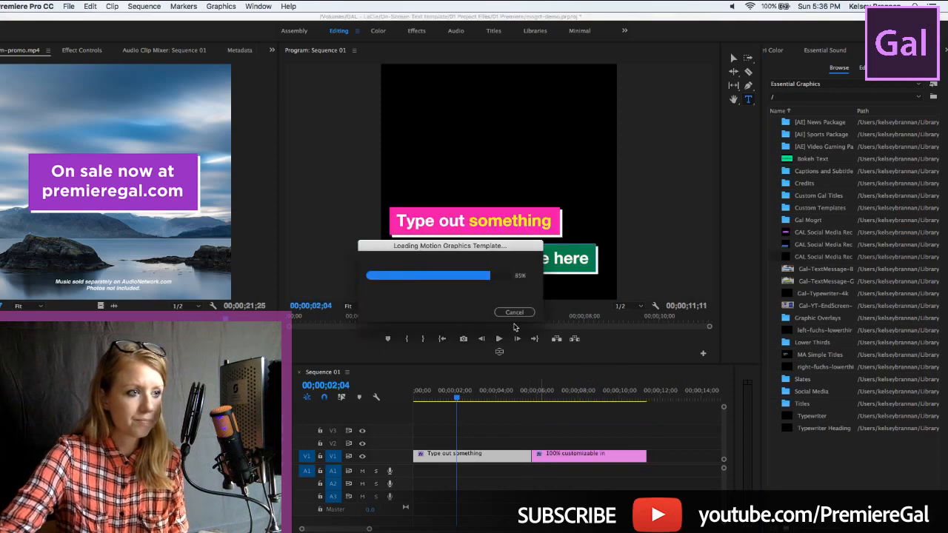
Scrub through the "100% customizable in" title and the first title to compare their animations, ending at 00;00;07;10
{"action": "left_click_drag", "start_coordinate": [529, 397], "coordinate": [568, 388]}
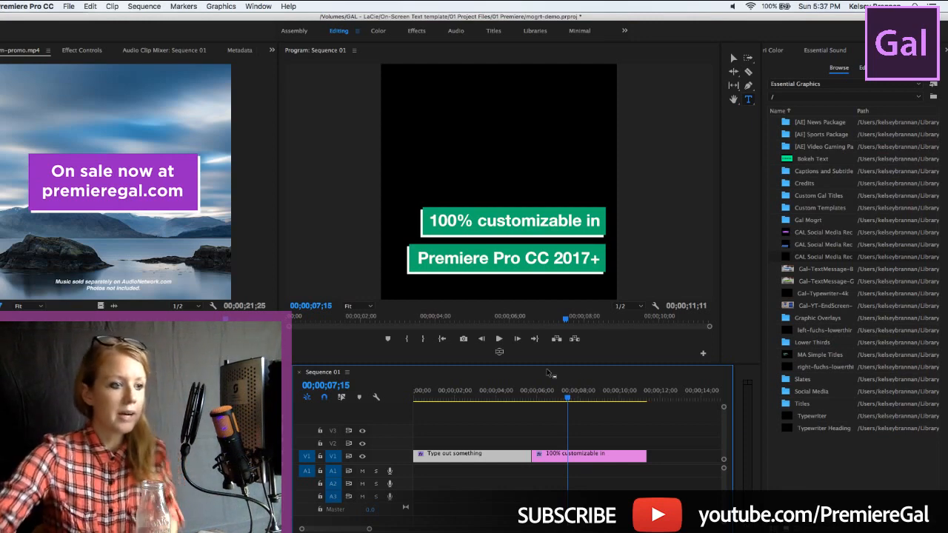
{"action": "left_click", "coordinate": [535, 392]}
{"action": "left_click_drag", "start_coordinate": [536, 392], "coordinate": [565, 396]}
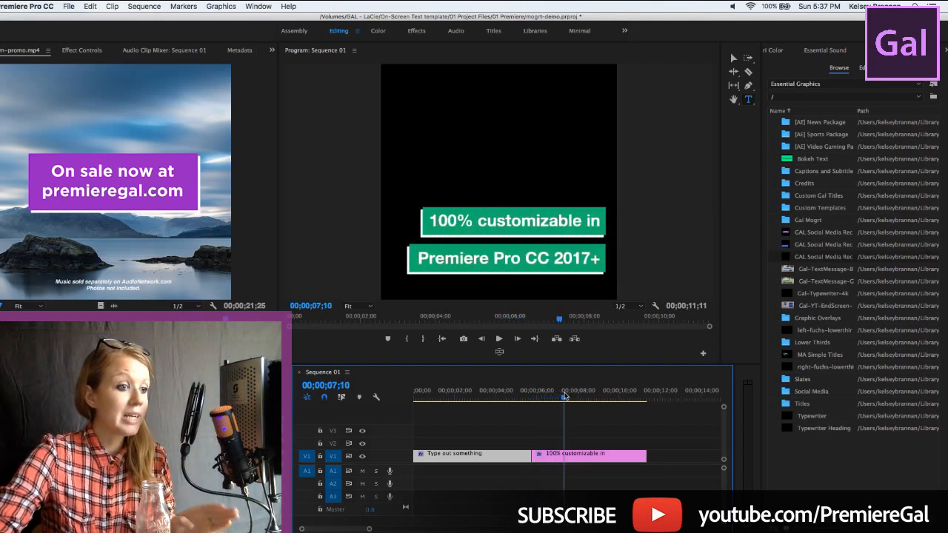
{"action": "left_click", "coordinate": [441, 397]}
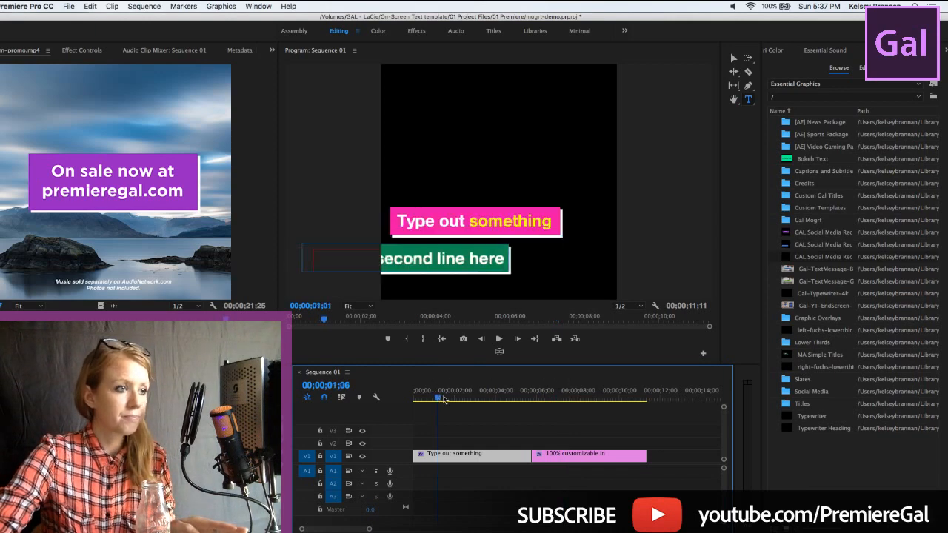
{"action": "left_click_drag", "start_coordinate": [443, 398], "coordinate": [565, 398]}
Change the font of the "100% customizable in" line to Avenir Next Regular and switch back to the Selection tool
{"action": "left_click", "coordinate": [561, 455]}
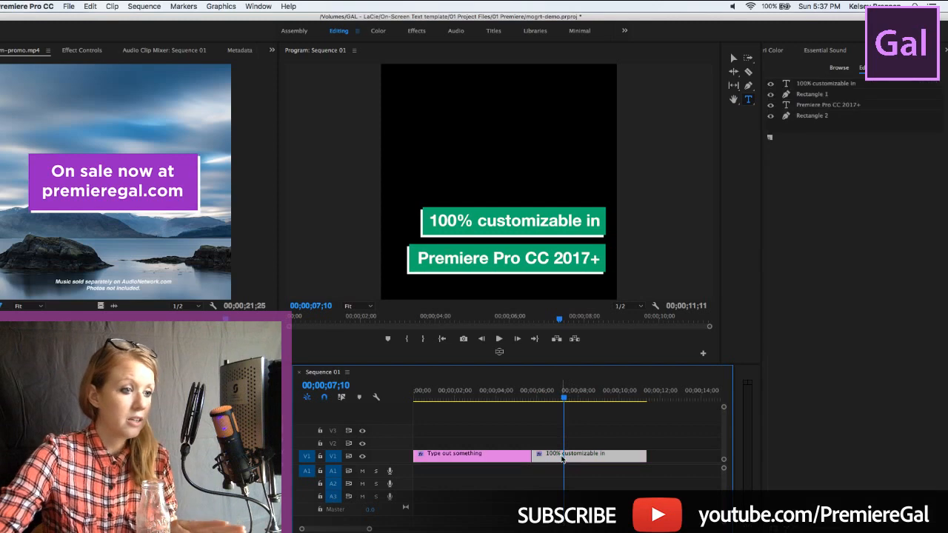
{"action": "left_click", "coordinate": [827, 84]}
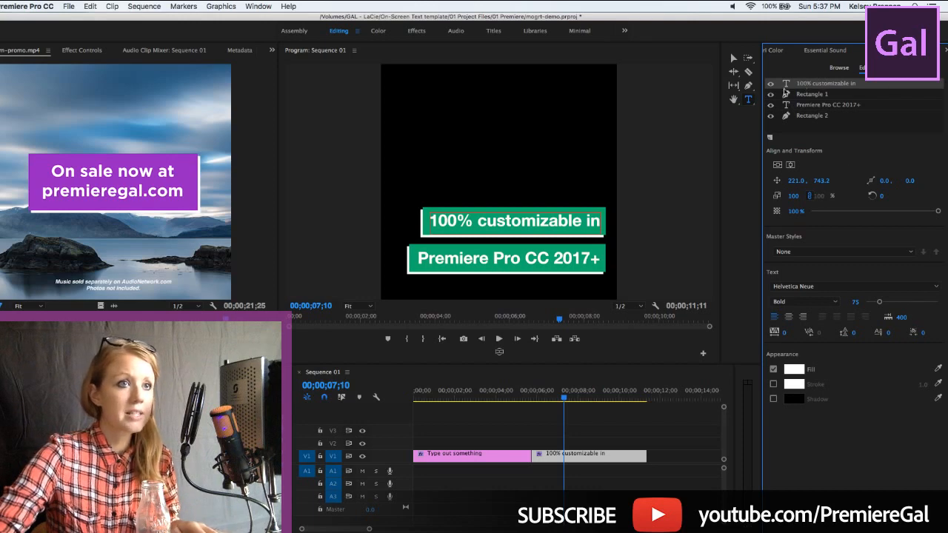
{"action": "left_click", "coordinate": [440, 222]}
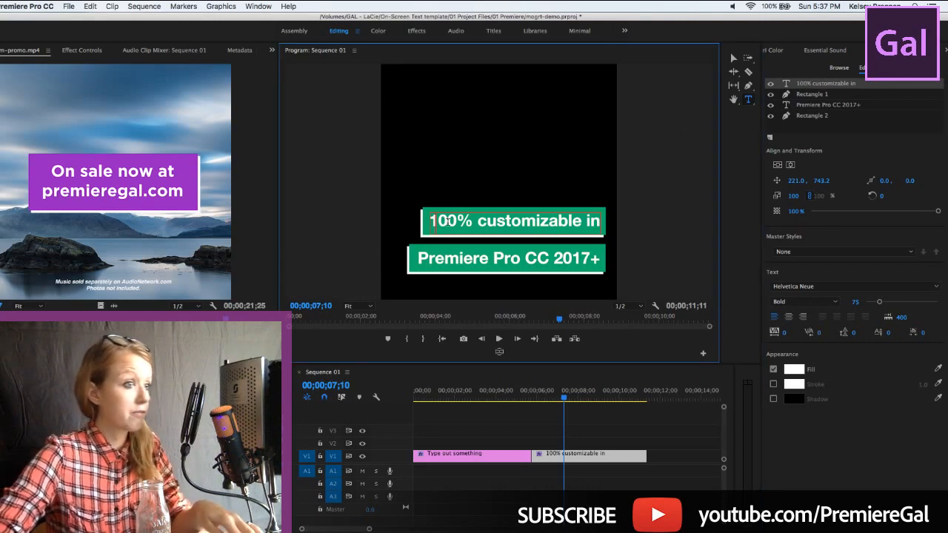
{"action": "triple_click", "coordinate": [447, 221]}
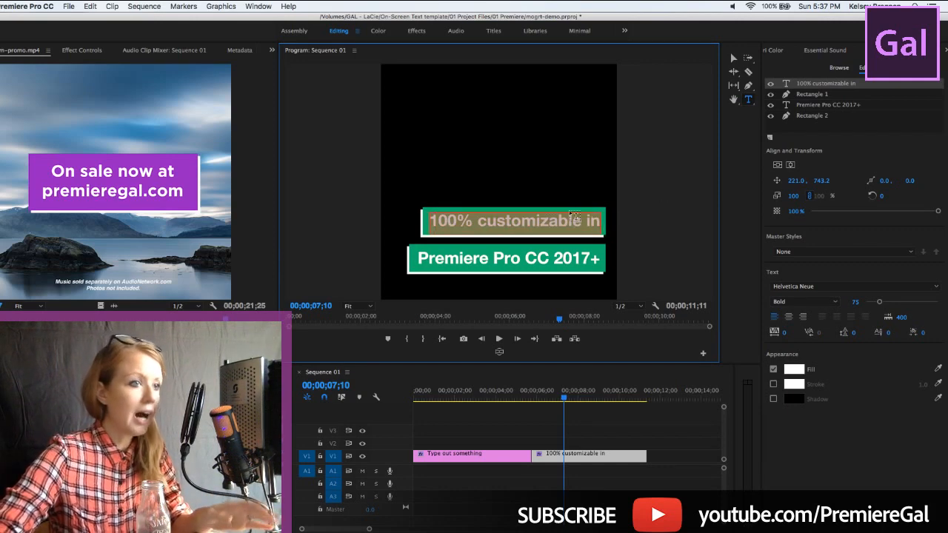
{"action": "left_click", "coordinate": [792, 287]}
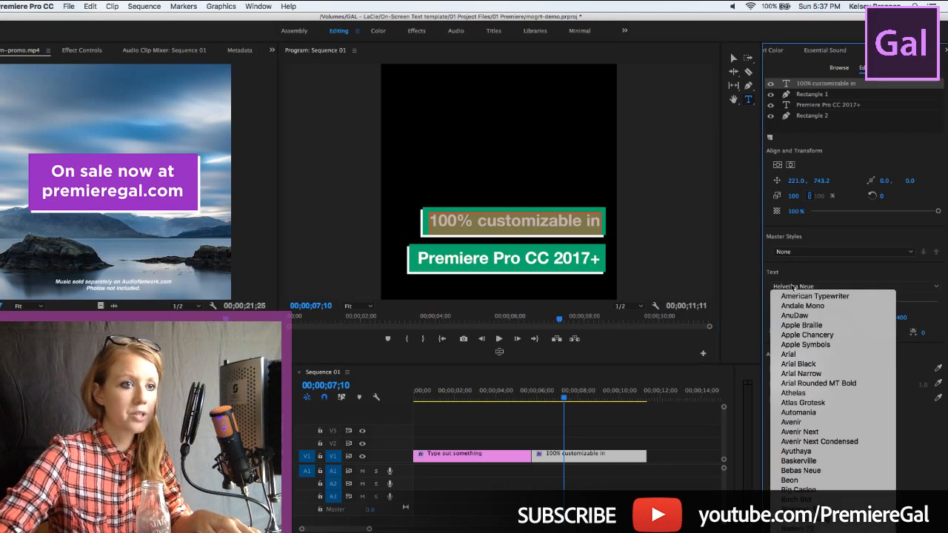
{"action": "scroll", "coordinate": [807, 415], "scroll_direction": "down", "scroll_amount": 2}
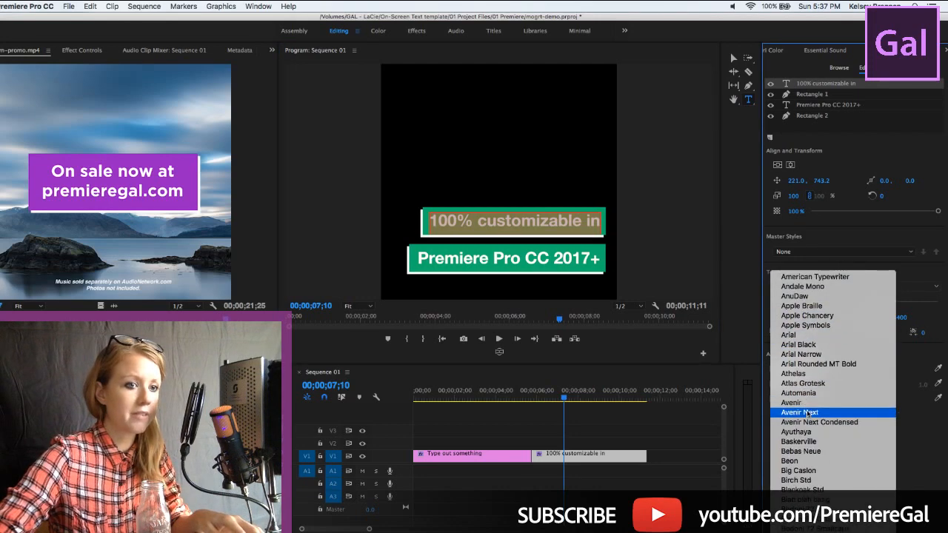
{"action": "left_click", "coordinate": [807, 413]}
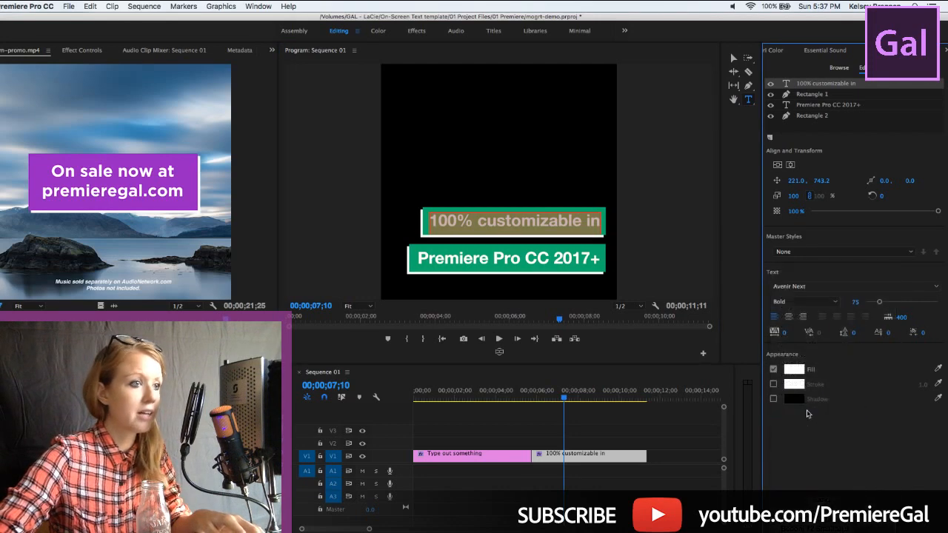
{"action": "left_click", "coordinate": [804, 302]}
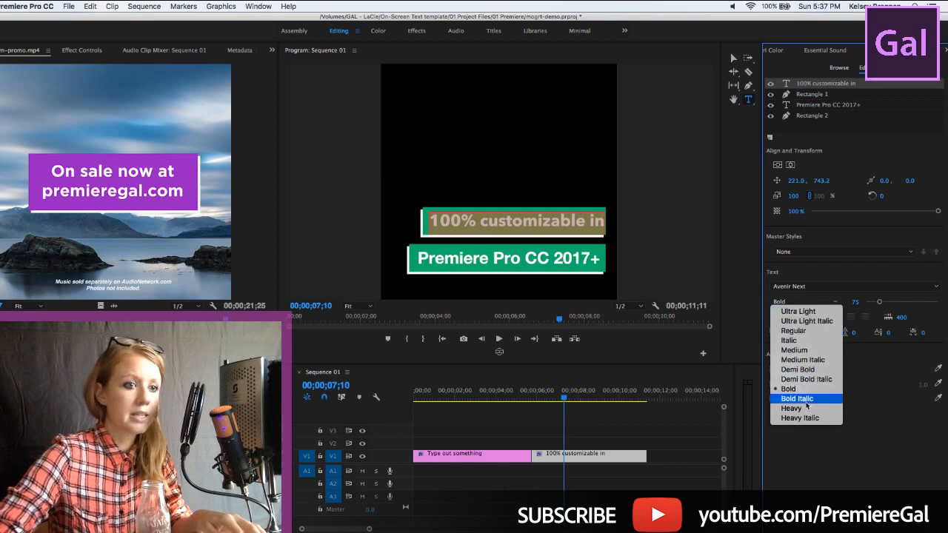
{"action": "left_click", "coordinate": [792, 330]}
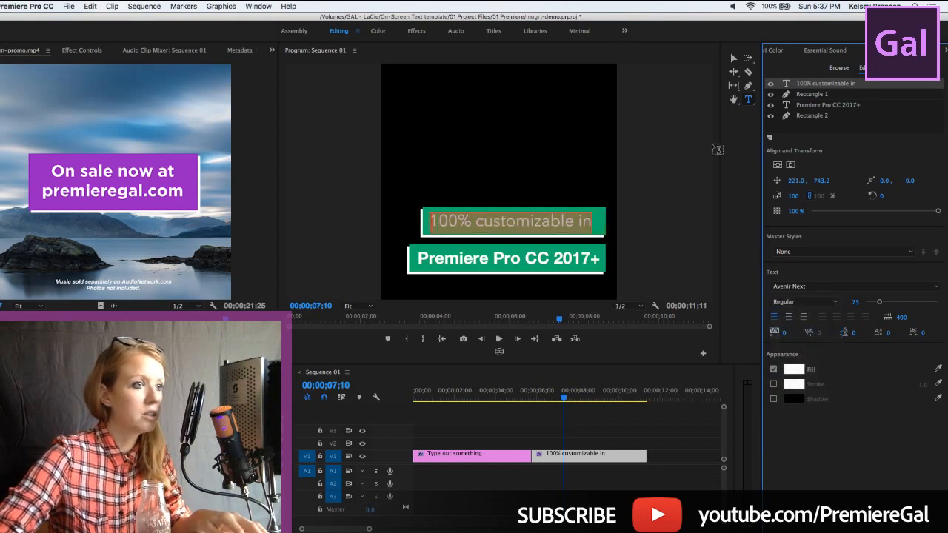
{"action": "left_click", "coordinate": [734, 59]}
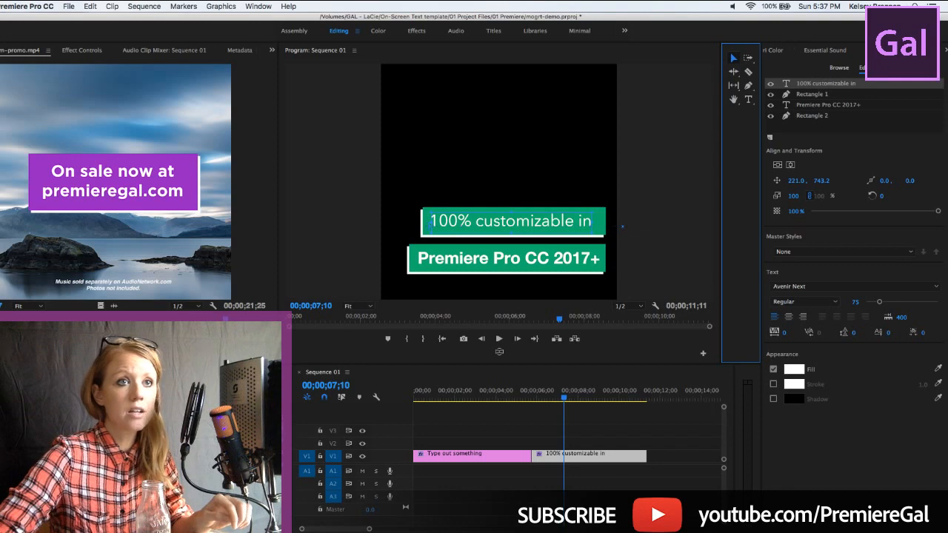
Add the first "GAL Social Media Rec" template to the end of track V1, after the "100% customizable in" clip
{"action": "left_click", "coordinate": [944, 49]}
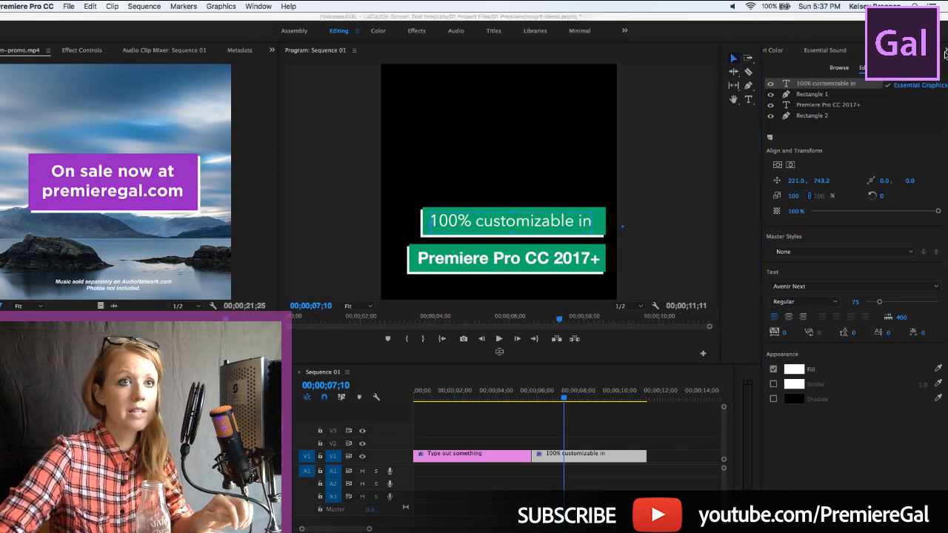
{"action": "left_click", "coordinate": [909, 86]}
{"action": "left_click", "coordinate": [840, 68]}
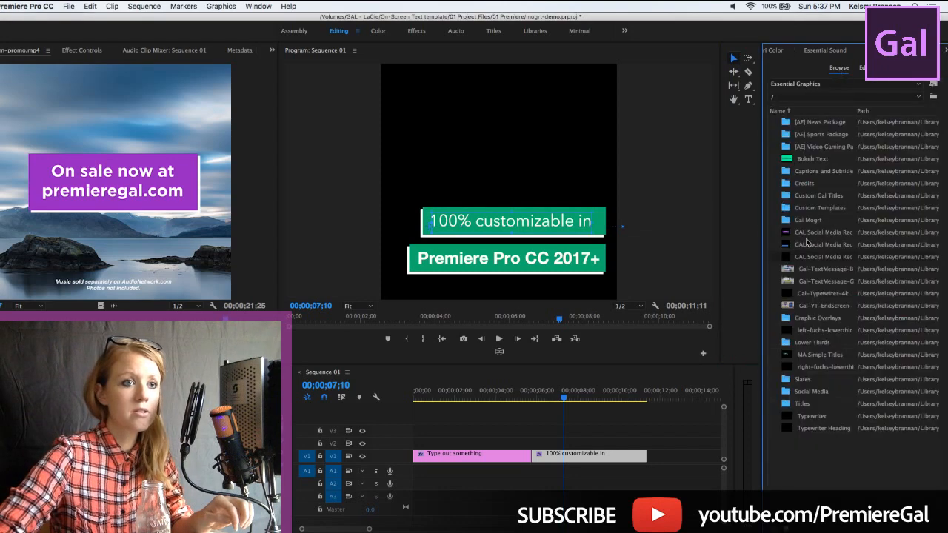
{"action": "left_click_drag", "start_coordinate": [807, 236], "coordinate": [657, 472]}
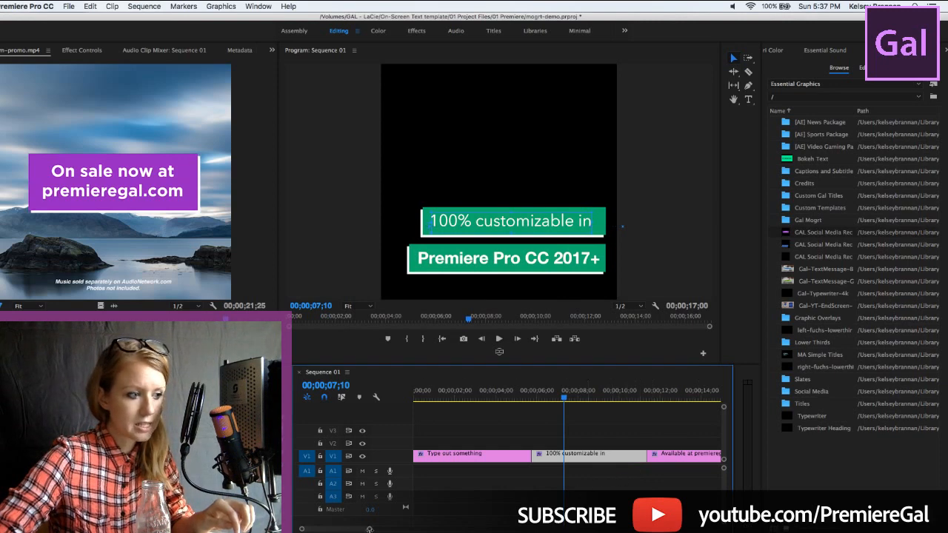
{"action": "left_click_drag", "start_coordinate": [370, 529], "coordinate": [429, 529]}
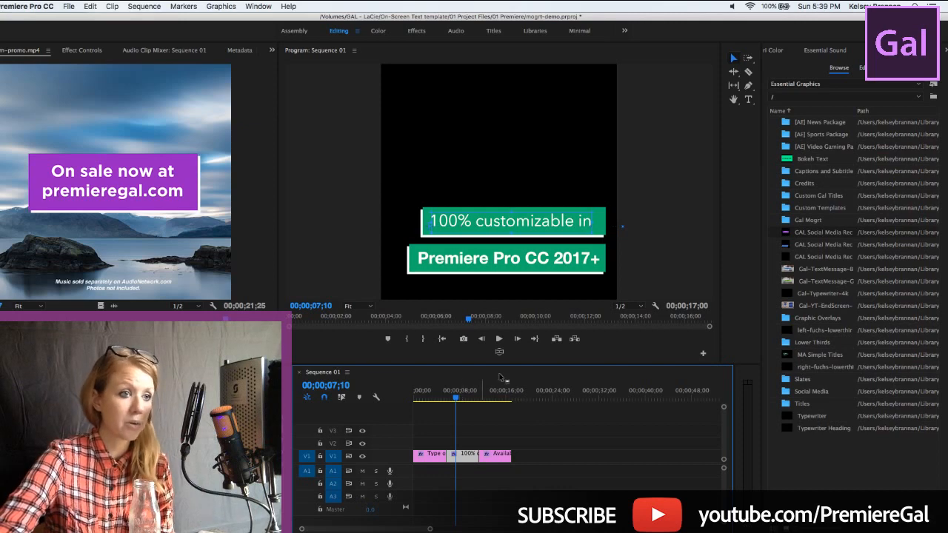
Place the playhead at 00;00;12;20 over the third title, "Available at premieregal.com"
{"action": "left_click", "coordinate": [638, 306]}
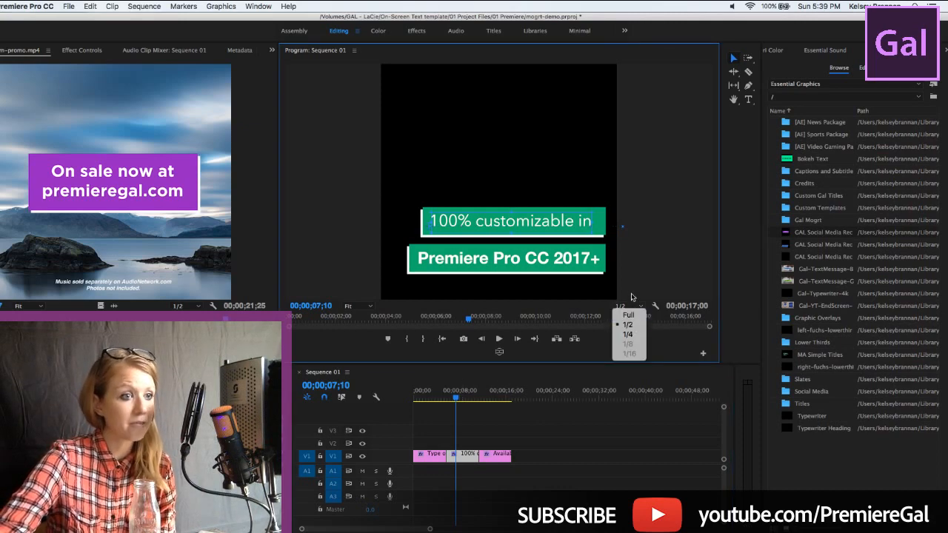
{"action": "left_click", "coordinate": [665, 270]}
{"action": "left_click", "coordinate": [488, 394]}
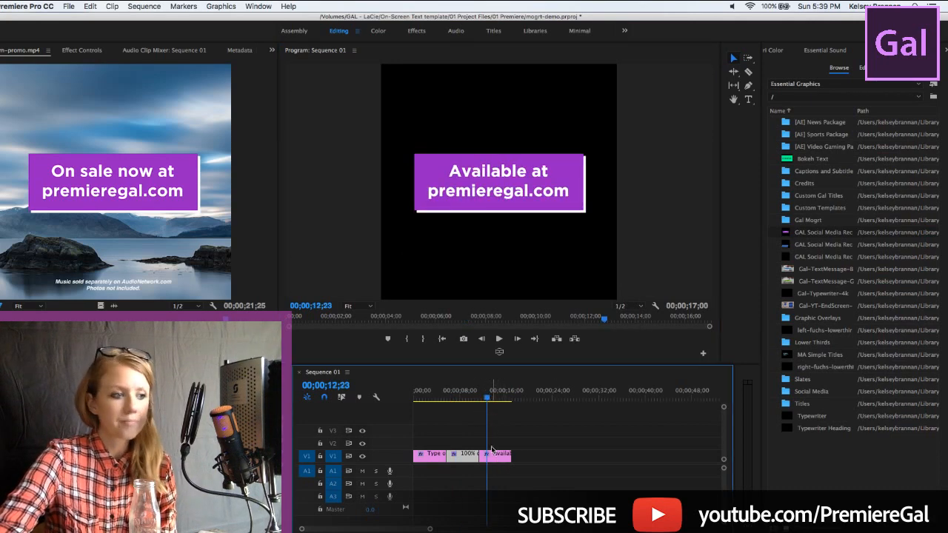
{"action": "left_click", "coordinate": [487, 398]}
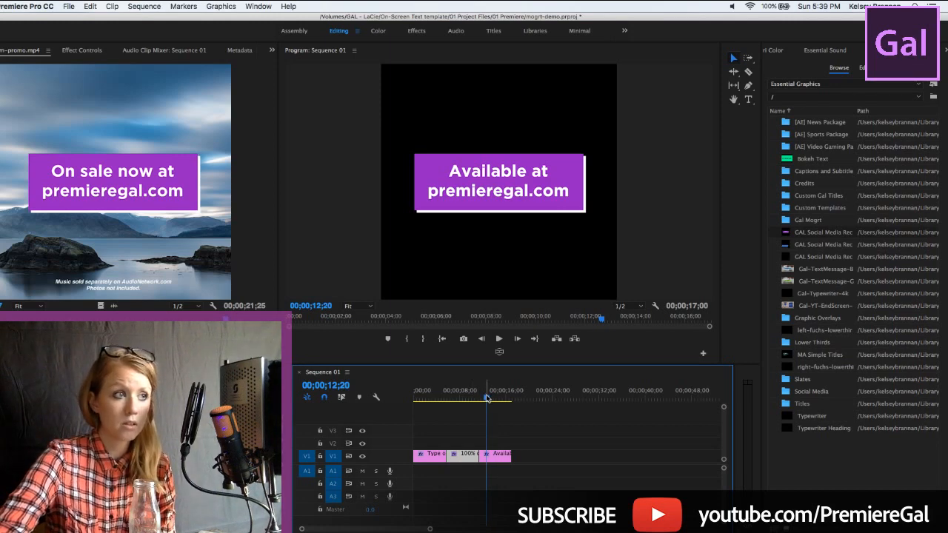
{"action": "left_click_drag", "start_coordinate": [487, 398], "coordinate": [486, 405]}
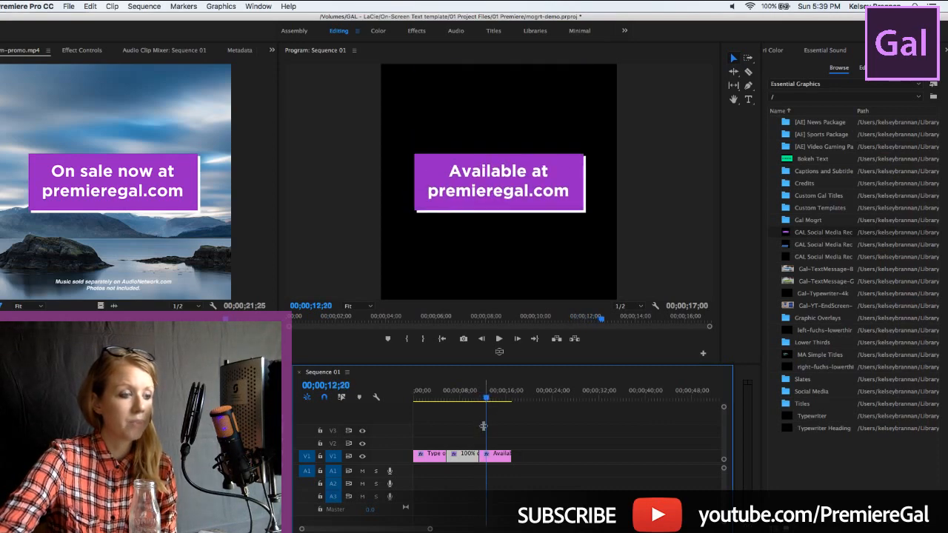
Replace "Available at" with "Follow us at" in the third title's text, keeping the premieregal.com line
{"action": "left_click", "coordinate": [494, 457]}
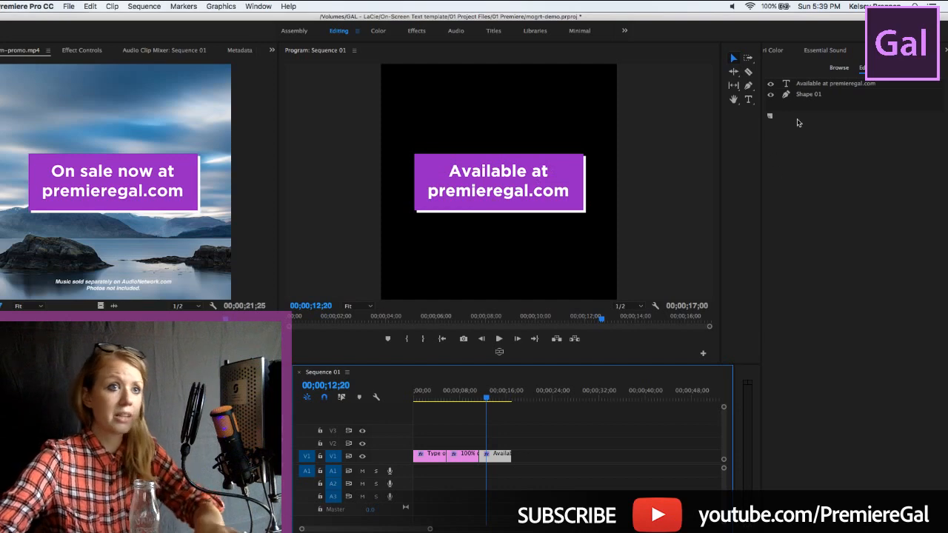
{"action": "left_click", "coordinate": [803, 86]}
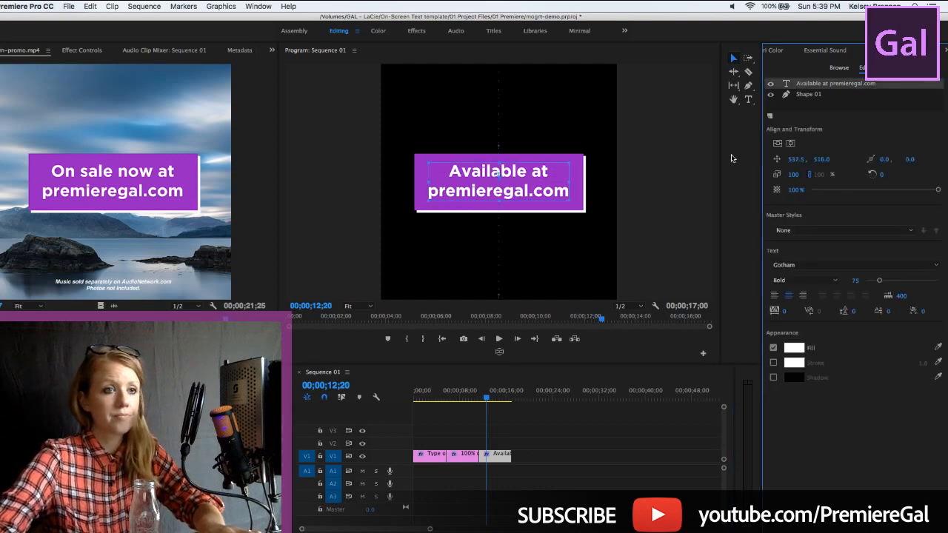
{"action": "left_click", "coordinate": [748, 100]}
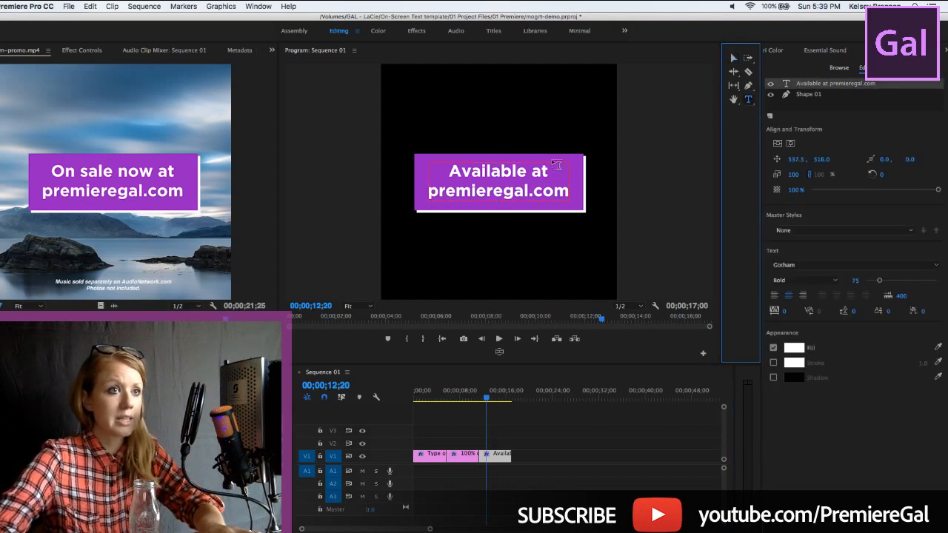
{"action": "left_click", "coordinate": [469, 178]}
{"action": "left_click_drag", "start_coordinate": [445, 177], "coordinate": [472, 177]}
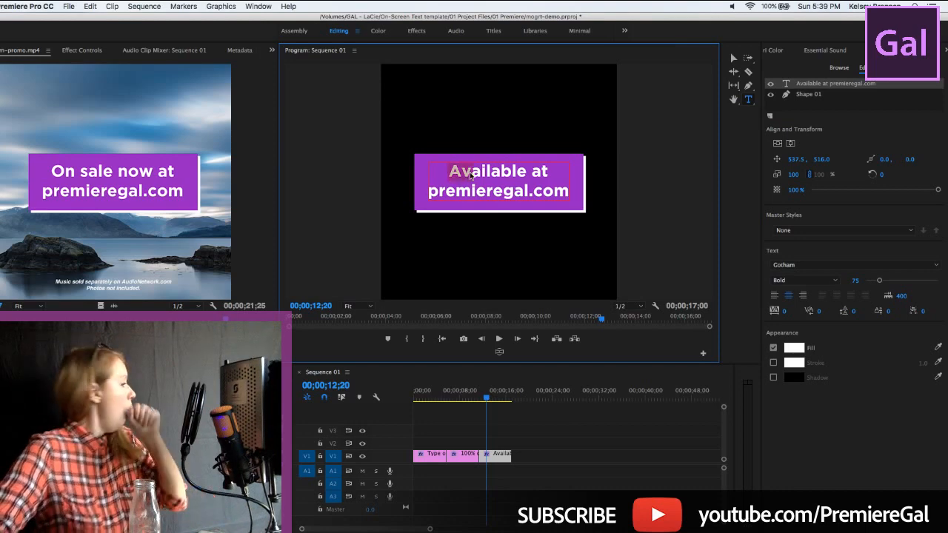
{"action": "left_click", "coordinate": [449, 171]}
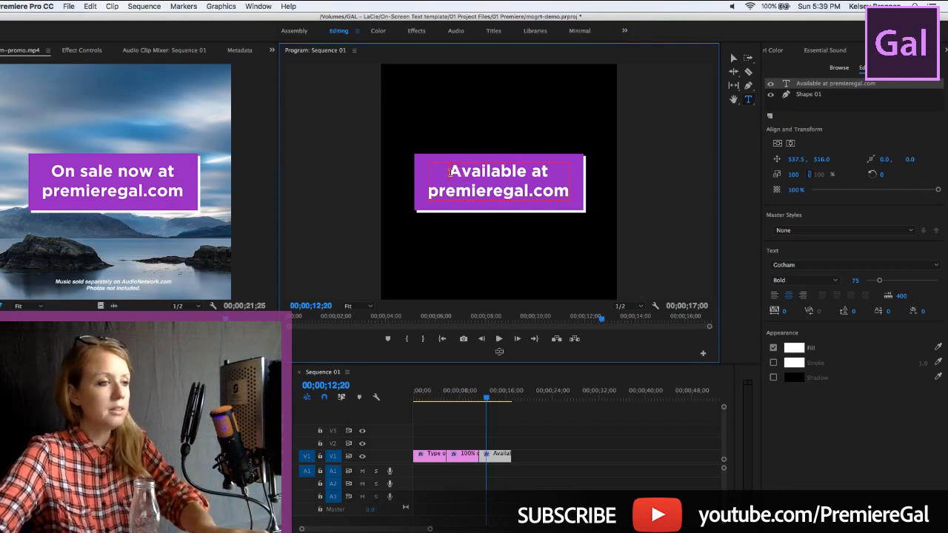
{"action": "left_click_drag", "start_coordinate": [485, 176], "coordinate": [552, 176]}
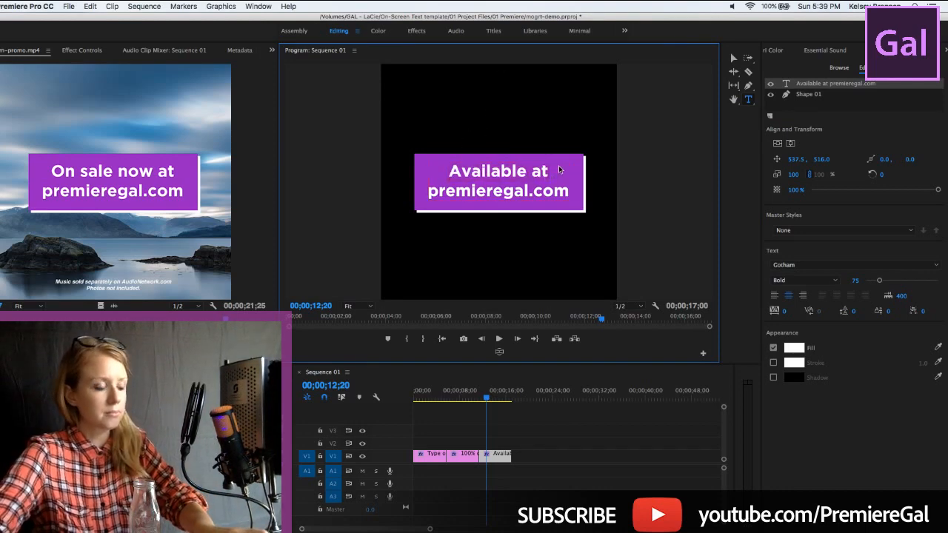
{"action": "type", "text": "Follow us"}
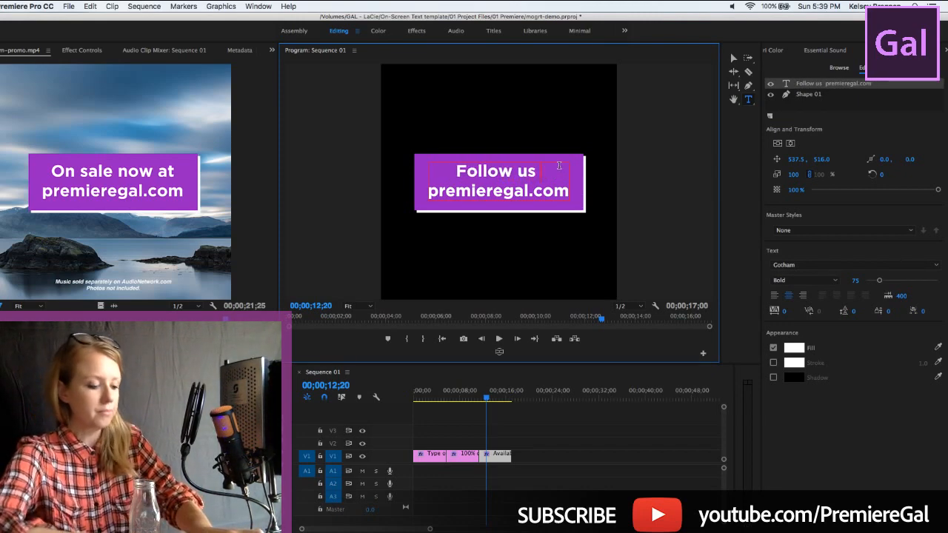
{"action": "type", "text": " at"}
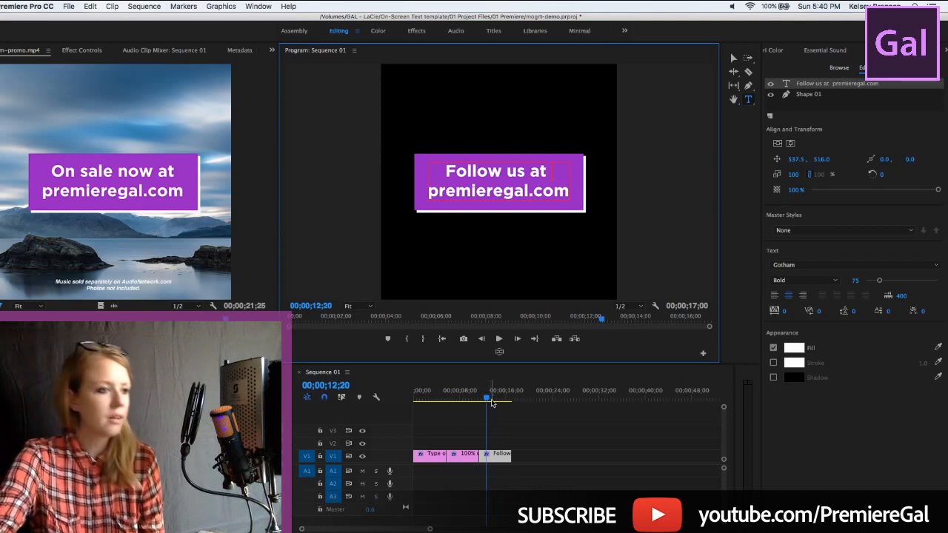
Preview the edited third title at 00;00;14;00 and return the playhead to the first title at 00;00;01;23
{"action": "left_click_drag", "start_coordinate": [491, 402], "coordinate": [495, 399]}
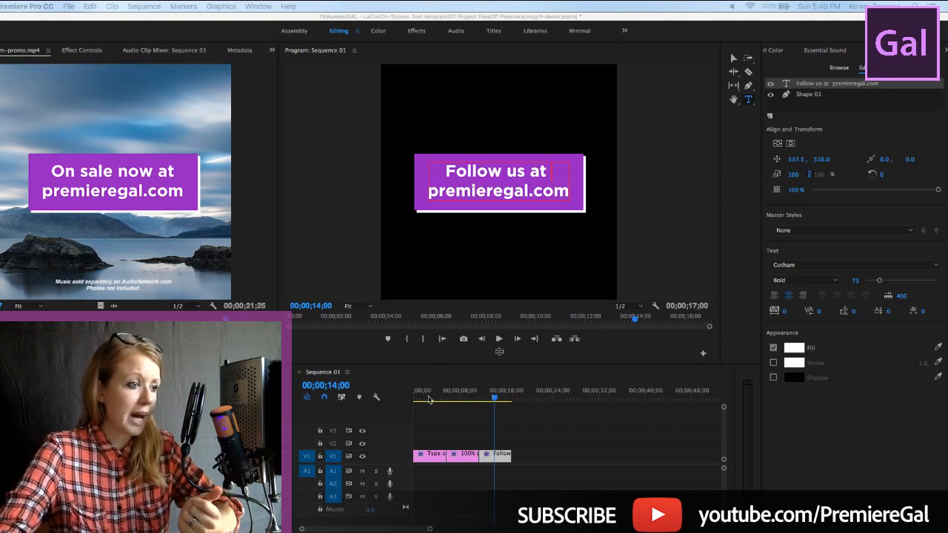
{"action": "left_click_drag", "start_coordinate": [433, 399], "coordinate": [424, 398]}
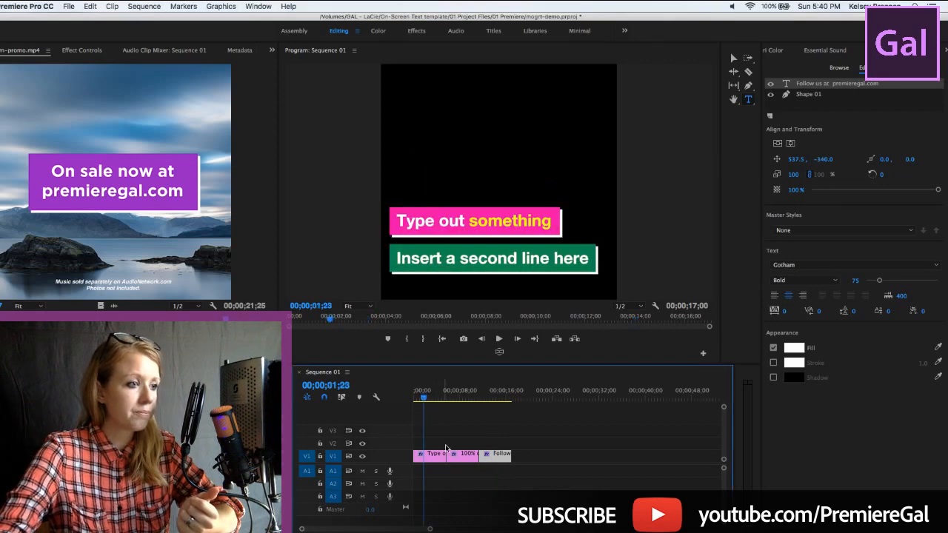
Hide the green Rectangle 2 layer and the "Insert a second line here" text layer in the first title clip
{"action": "left_click", "coordinate": [428, 456]}
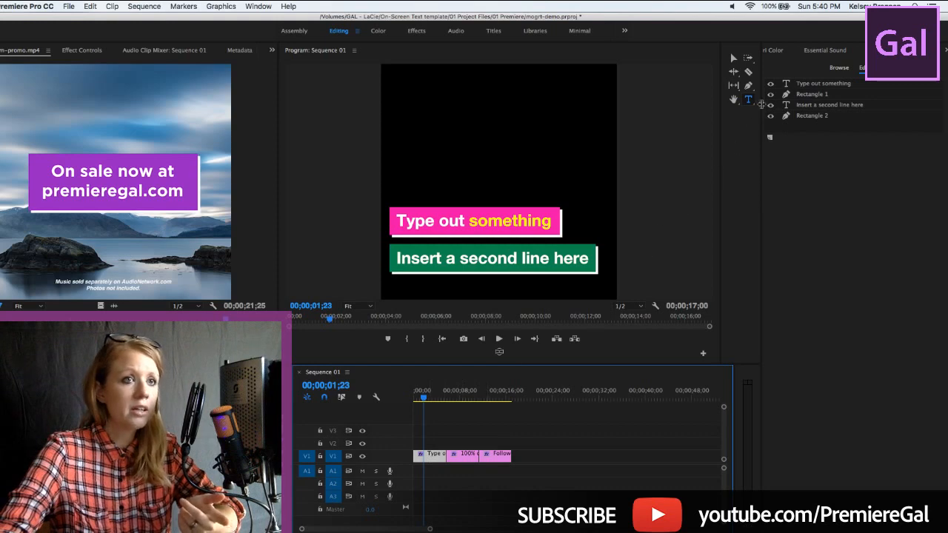
{"action": "left_click", "coordinate": [803, 117]}
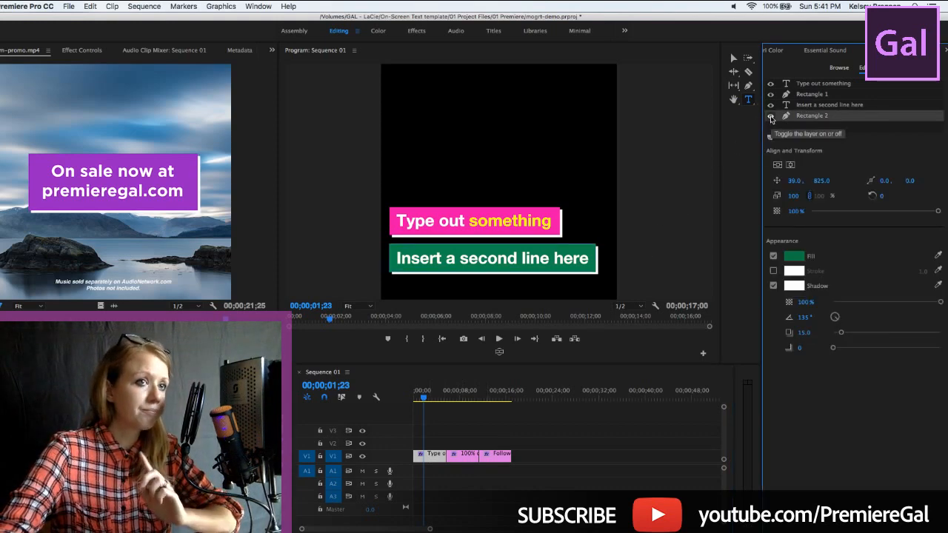
{"action": "left_click", "coordinate": [771, 116]}
{"action": "left_click", "coordinate": [771, 104]}
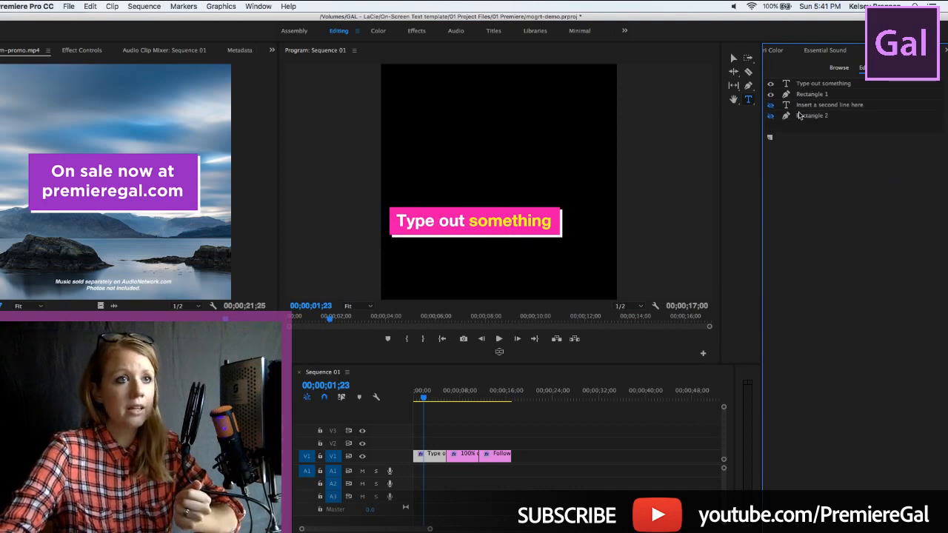
Select the "Type out something" text in the first title for editing and place the playhead at 00;00;03;00
{"action": "left_click", "coordinate": [798, 84]}
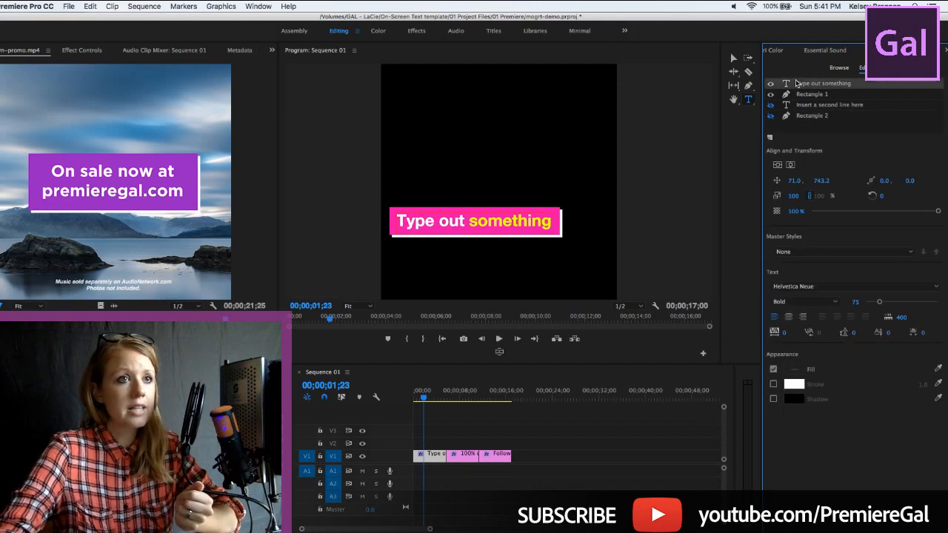
{"action": "left_click", "coordinate": [415, 227]}
{"action": "double_click", "coordinate": [435, 224]}
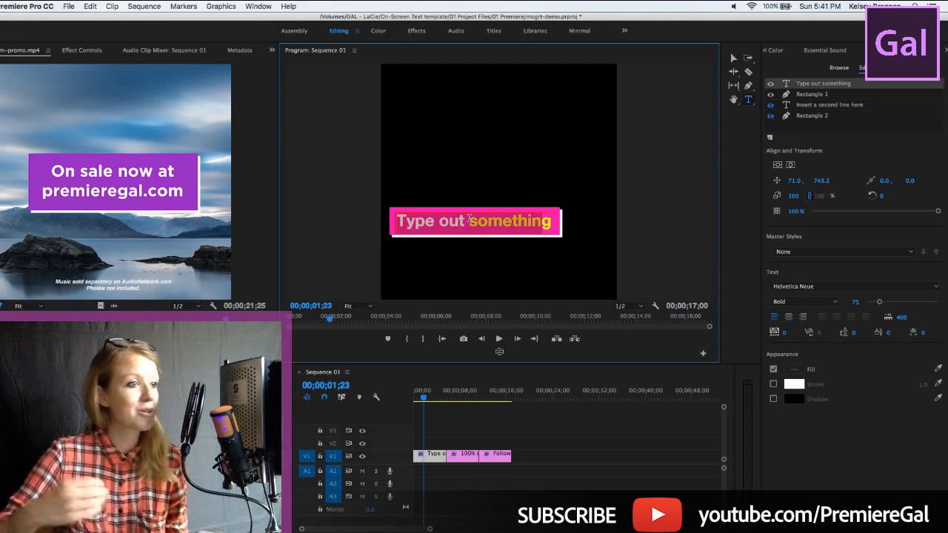
{"action": "left_click", "coordinate": [431, 397]}
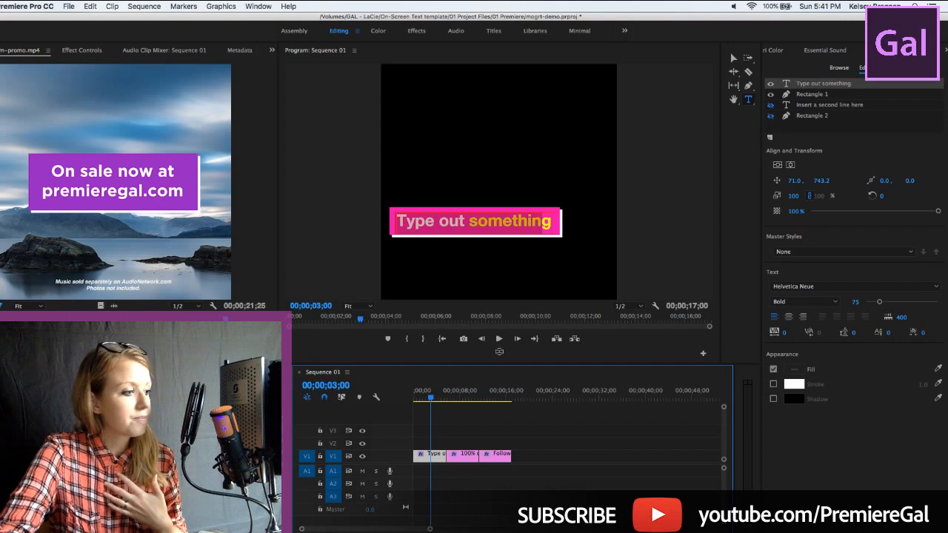
Switch to the browser, enlarge its window and view the "Animated Social Media On-Screen Text for Square Videos" store page down to the purchase option
{"action": "left_click", "coordinate": [295, 526]}
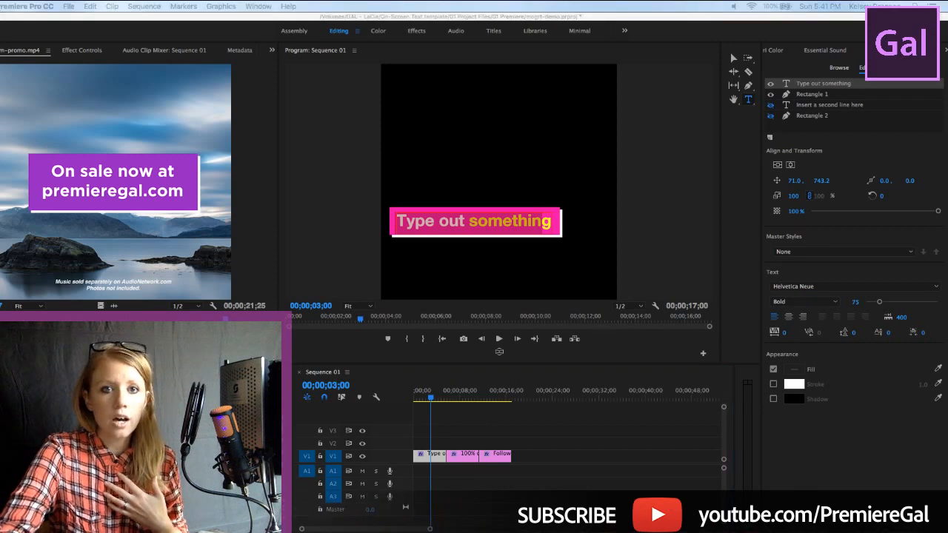
{"action": "left_click_drag", "start_coordinate": [795, 135], "coordinate": [205, 56]}
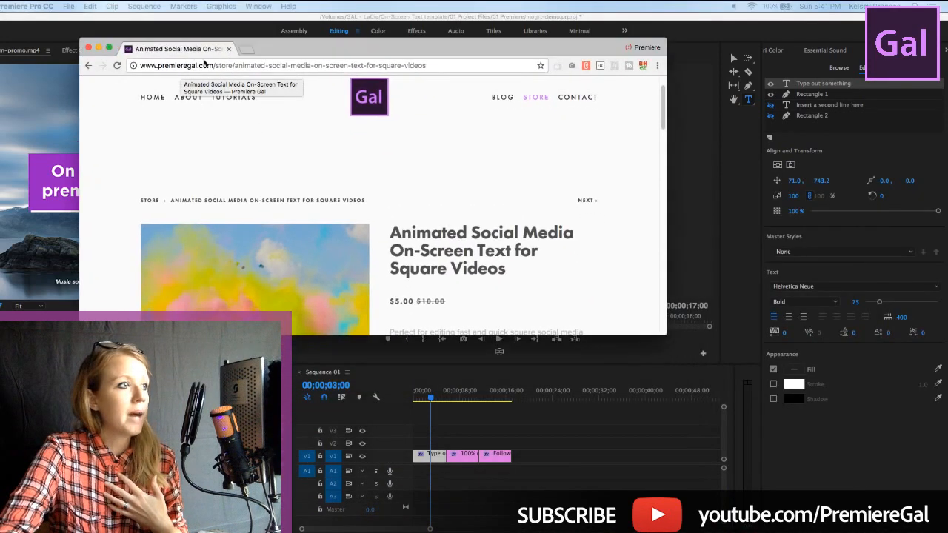
{"action": "left_click_drag", "start_coordinate": [666, 334], "coordinate": [798, 498]}
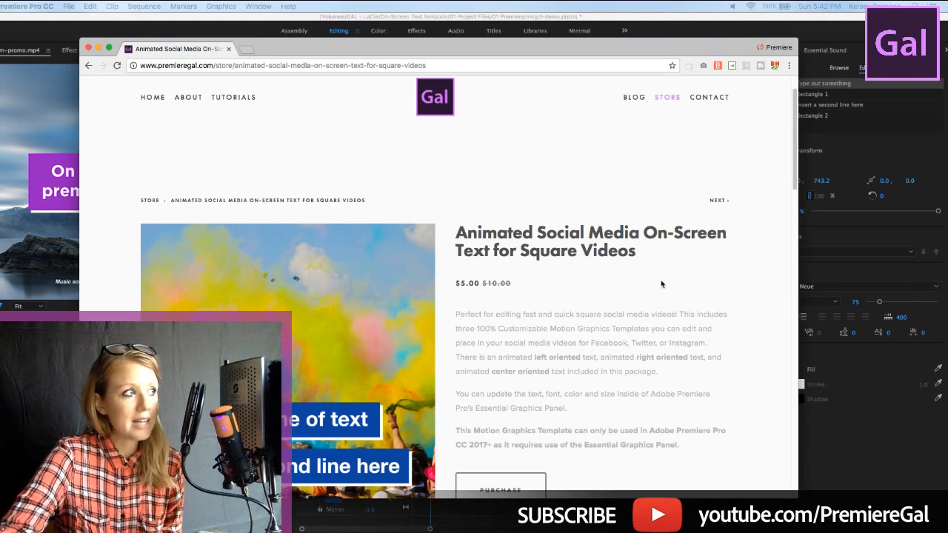
{"action": "scroll", "coordinate": [652, 302], "scroll_direction": "down", "scroll_amount": 2}
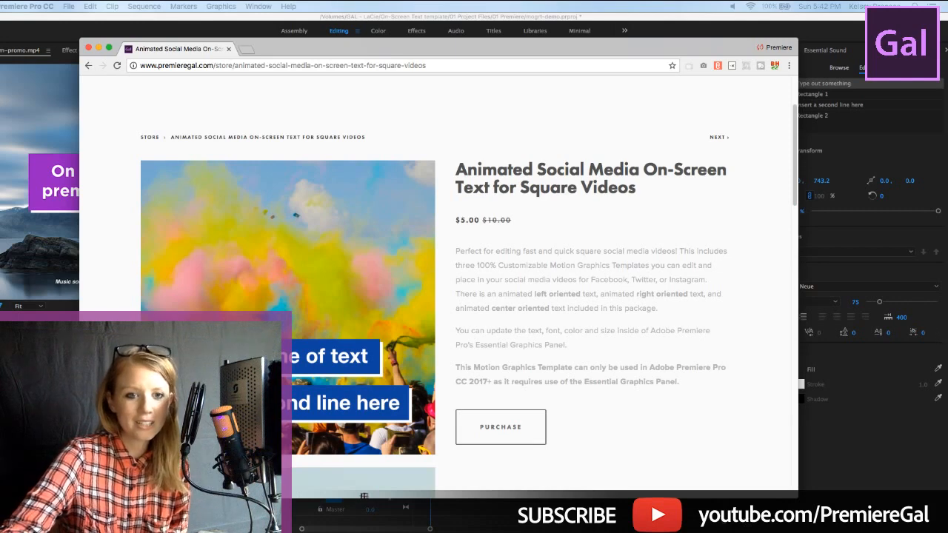
Return to Premiere Pro and move the playhead to 00;00;14;05 over the third title, "Follow us at premieregal.com"
{"action": "key", "text": "super+Tab"}
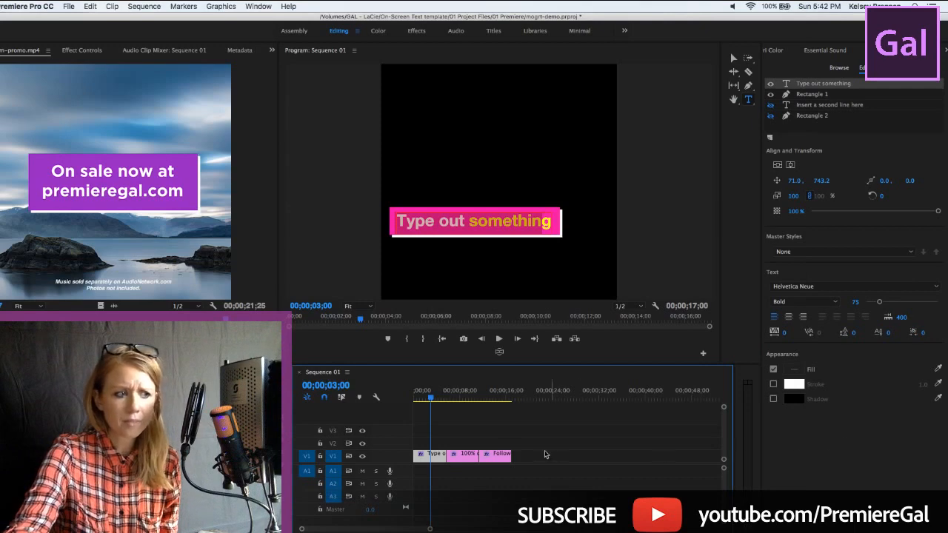
{"action": "left_click", "coordinate": [476, 399]}
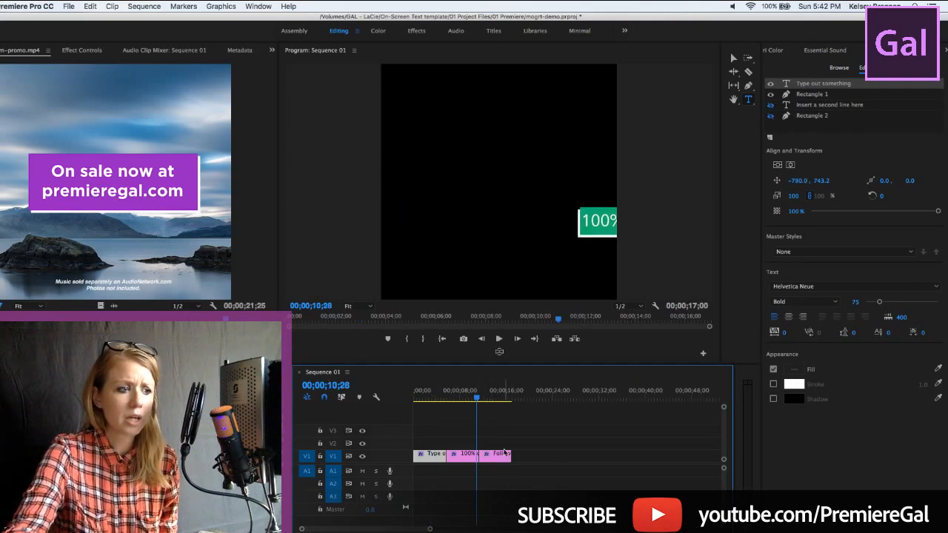
{"action": "left_click", "coordinate": [495, 399]}
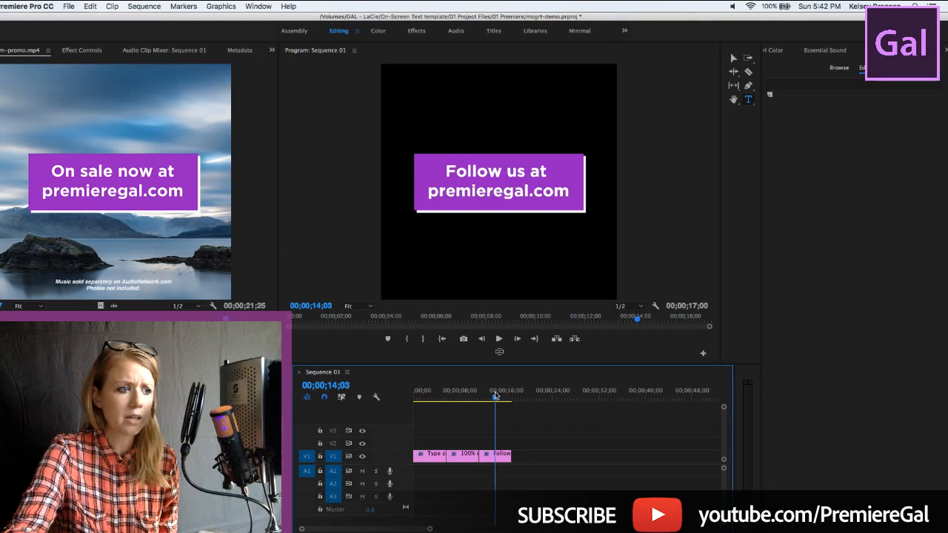
Export the third title clip as a motion graphics template named mogrt-demo, with Essential Graphics as the destination
{"action": "left_click", "coordinate": [503, 456]}
{"action": "right_click", "coordinate": [503, 458]}
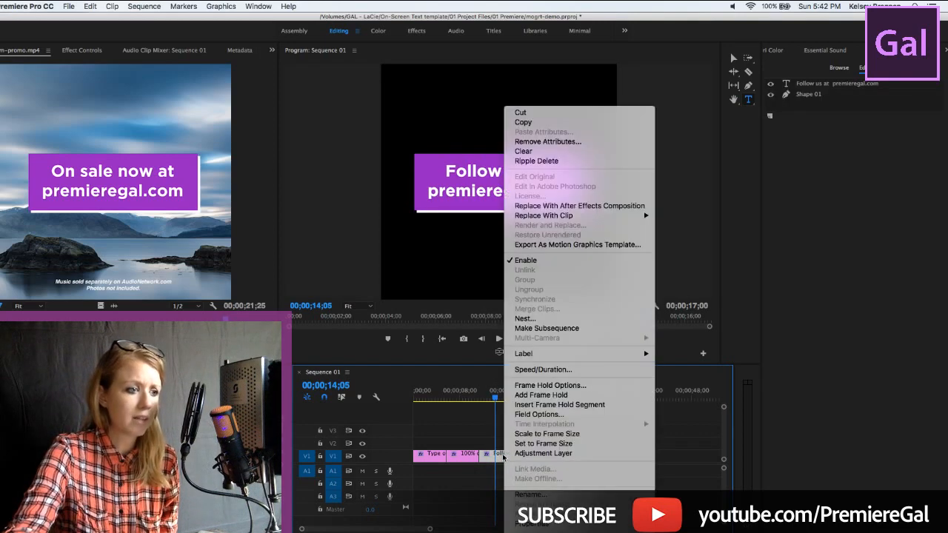
{"action": "left_click", "coordinate": [552, 245]}
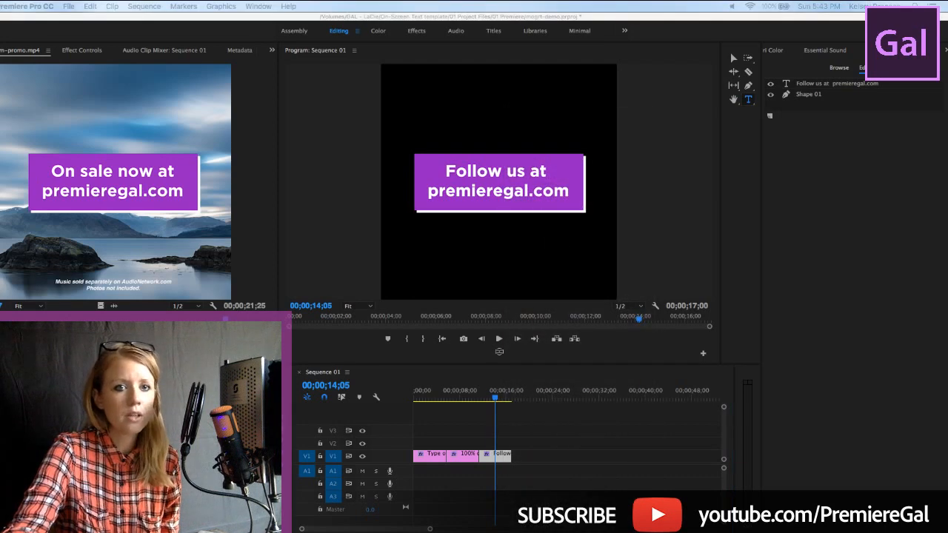
{"action": "left_click_drag", "start_coordinate": [635, 101], "coordinate": [199, 167]}
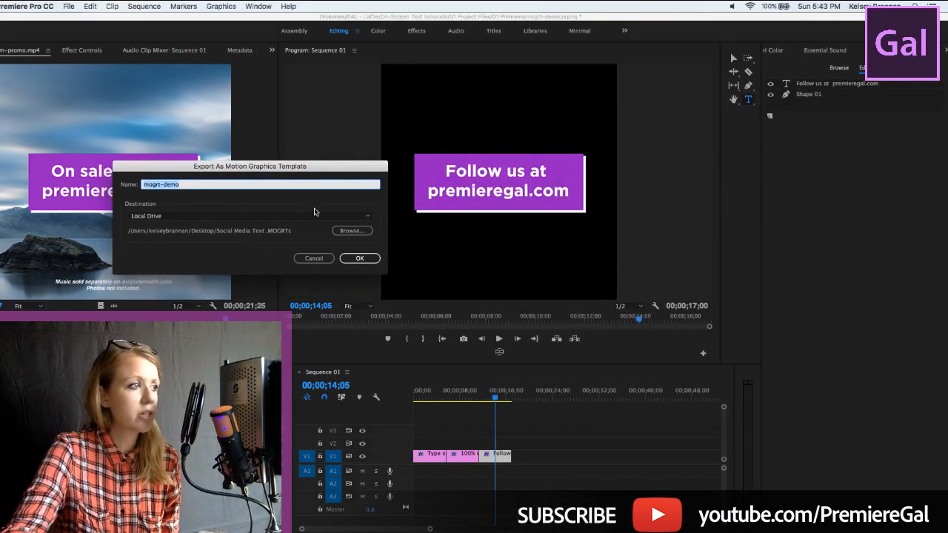
{"action": "left_click", "coordinate": [365, 218]}
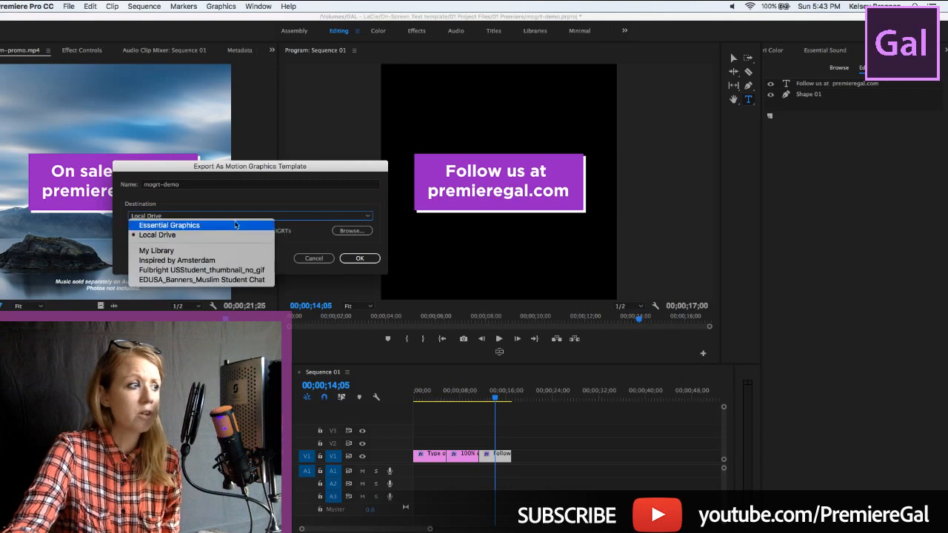
{"action": "left_click_drag", "start_coordinate": [242, 168], "coordinate": [518, 148]}
{"action": "left_click", "coordinate": [448, 198]}
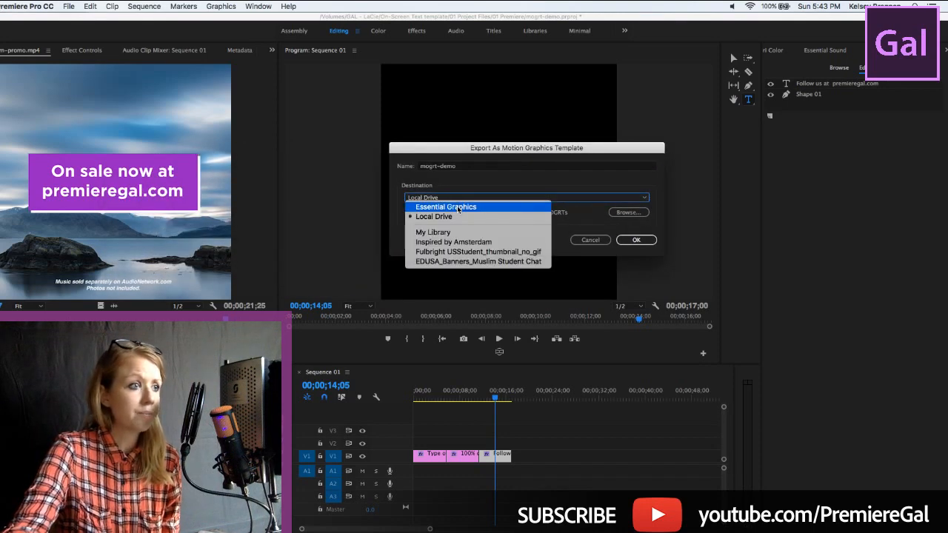
{"action": "left_click", "coordinate": [456, 206]}
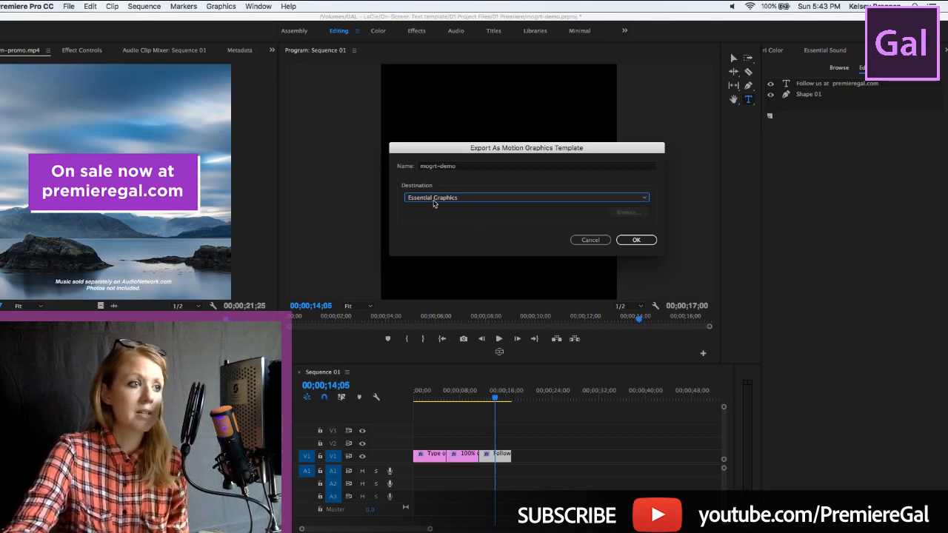
{"action": "left_click", "coordinate": [636, 244]}
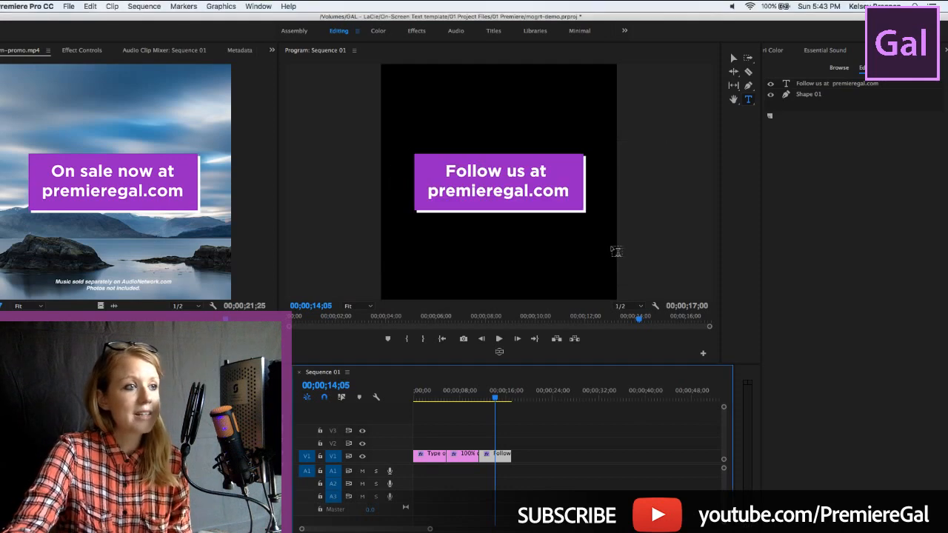